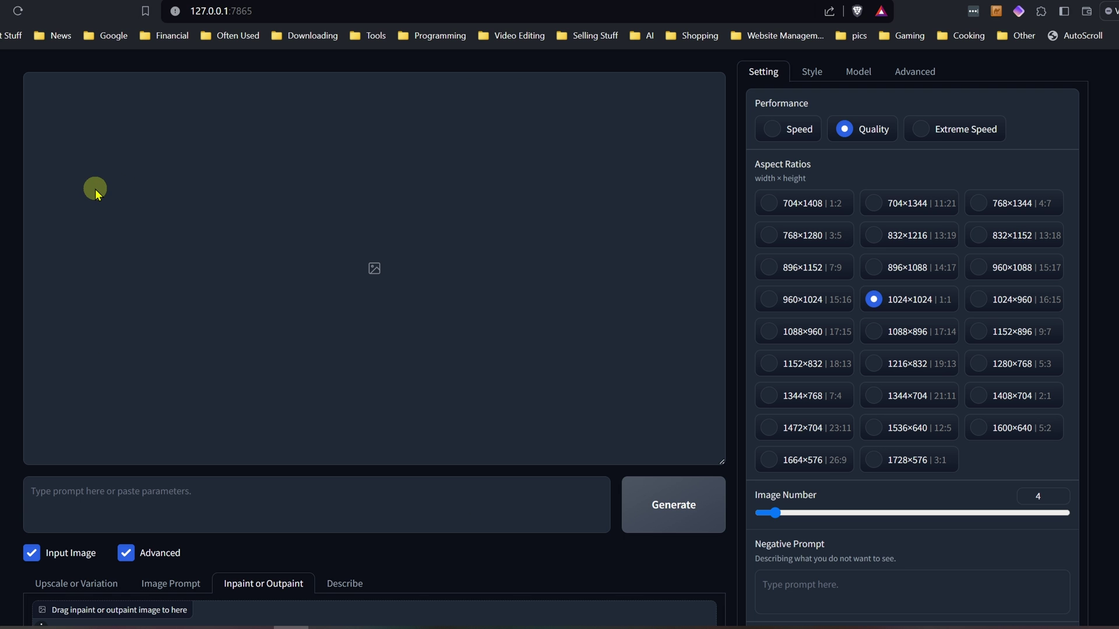
- Put the fruit bowl photo in the Inpaint or Outpaint canvas, with Input Image and Advanced enabled
scroll(7, 303, down, 5)
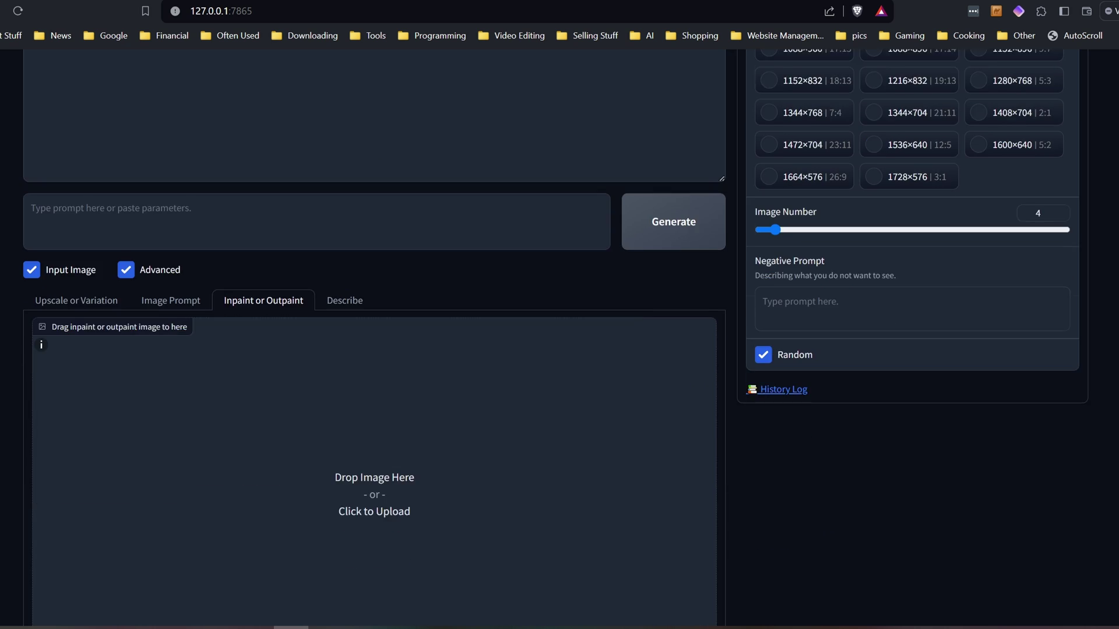
scroll(2, 269, up, 5)
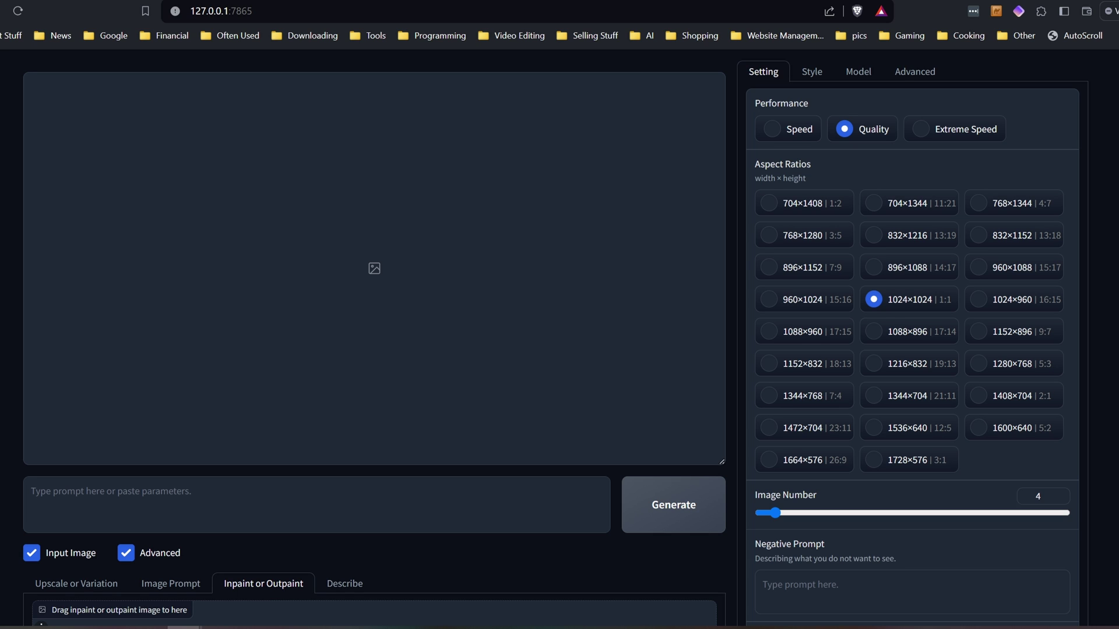
scroll(373, 315, down, 5)
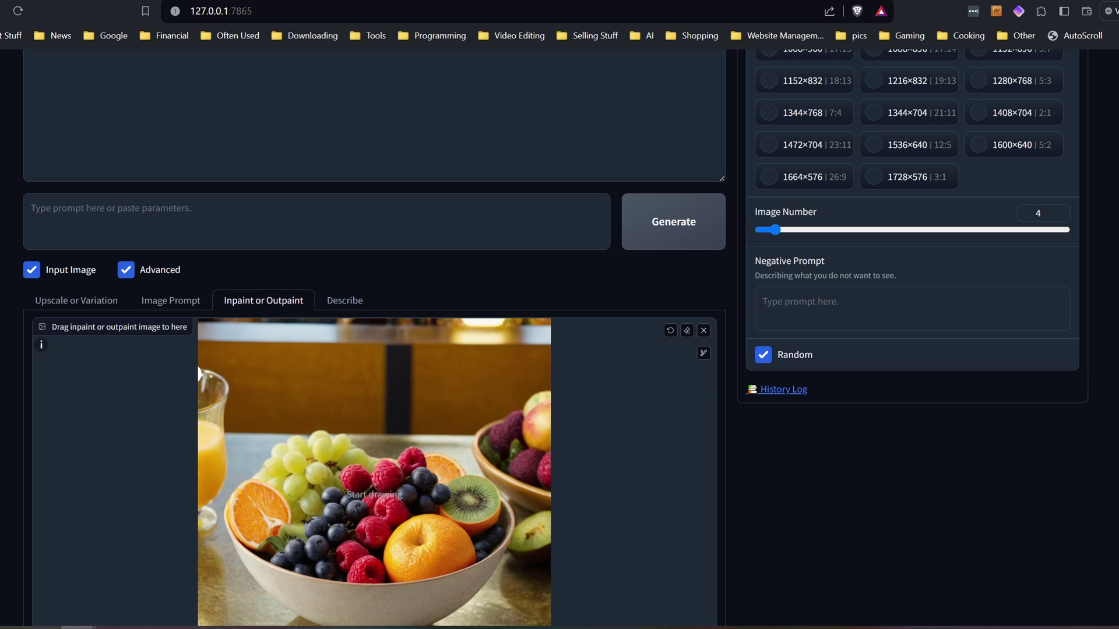
- Choose Modify Content as the inpaint method; additional prompt: 'a bowl of fruit sitting on a table at a bar'
scroll(655, 530, down, 3)
click(656, 530)
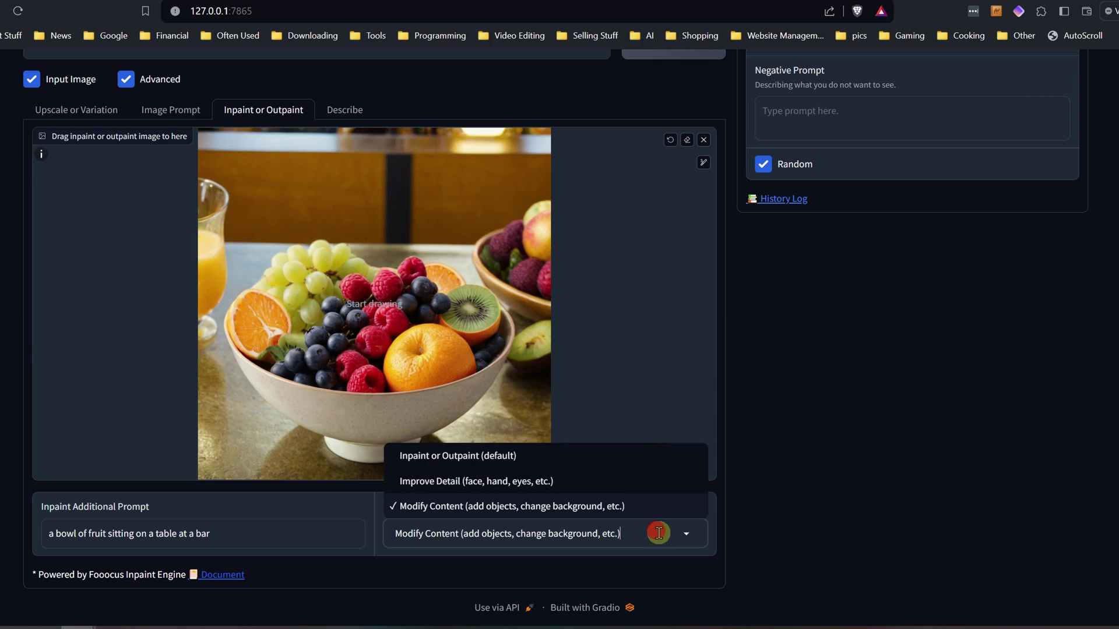
click(537, 509)
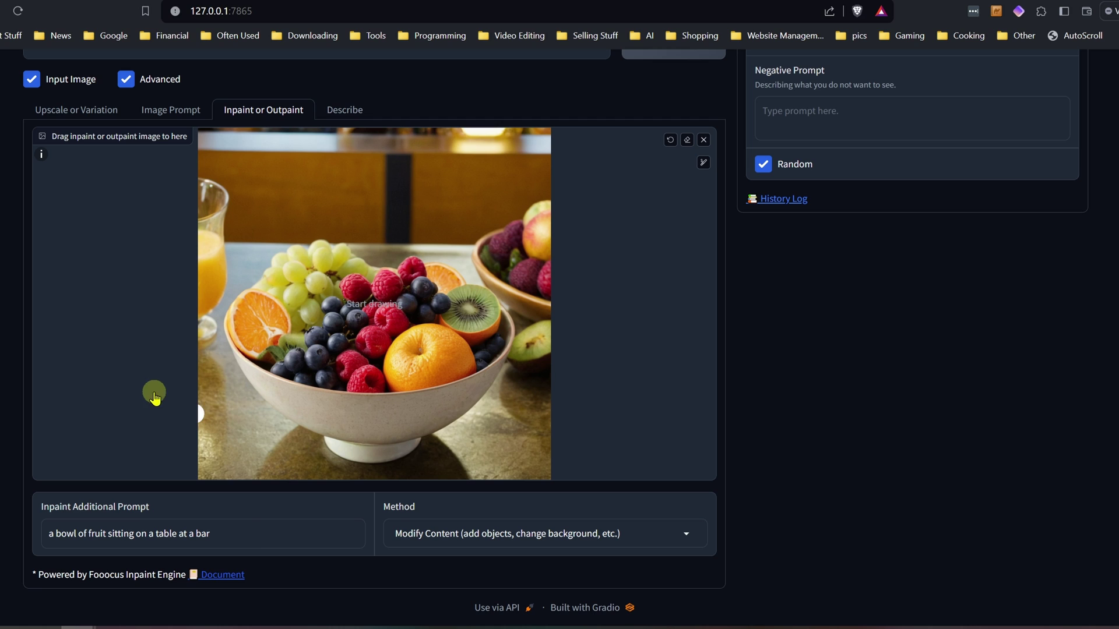
click(234, 532)
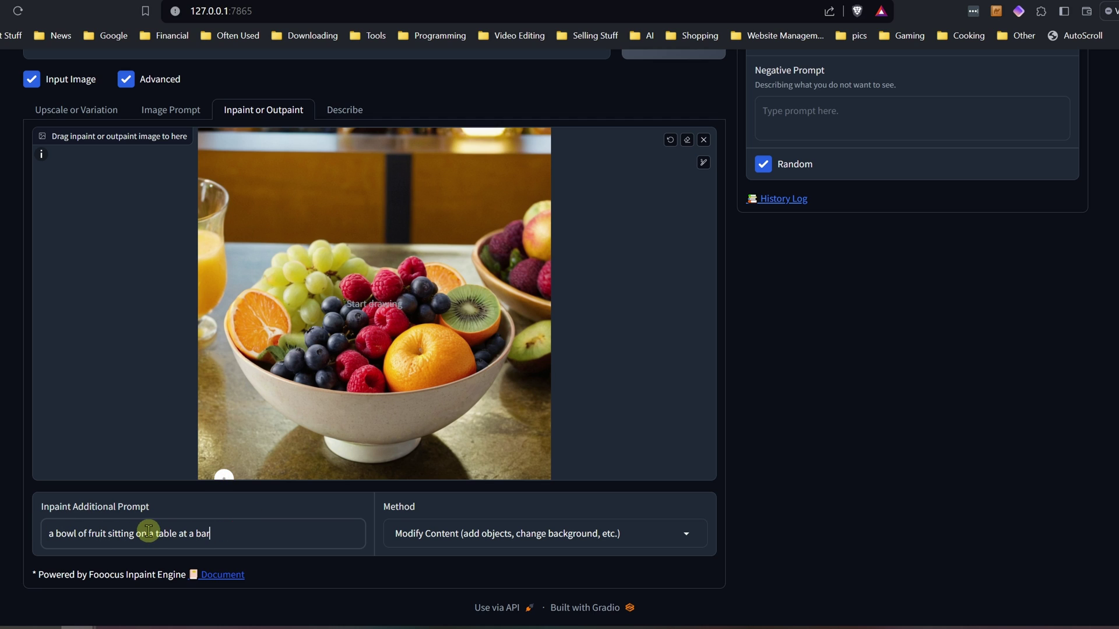
scroll(168, 524, up, 1)
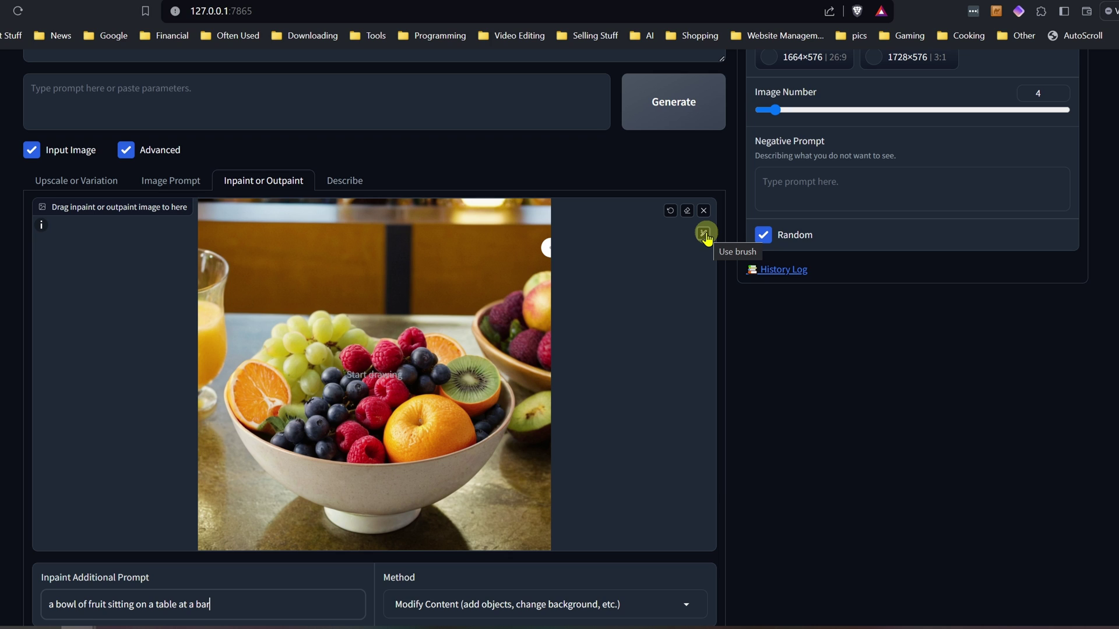
- Brush-mask the background above and around the fruit bowl, enlarging the brush partway through
click(705, 235)
mouse_move(532, 245)
mouse_down()
mouse_move(590, 269)
mouse_move(673, 261)
mouse_move(766, 326)
mouse_move(795, 395)
mouse_move(761, 472)
mouse_move(626, 588)
mouse_move(529, 609)
mouse_move(493, 596)
mouse_move(466, 560)
mouse_move(423, 546)
mouse_move(348, 469)
mouse_move(302, 375)
mouse_move(300, 341)
mouse_move(406, 239)
mouse_move(446, 239)
mouse_move(431, 226)
mouse_move(444, 236)
mouse_move(494, 222)
mouse_move(527, 251)
mouse_move(551, 245)
mouse_up()
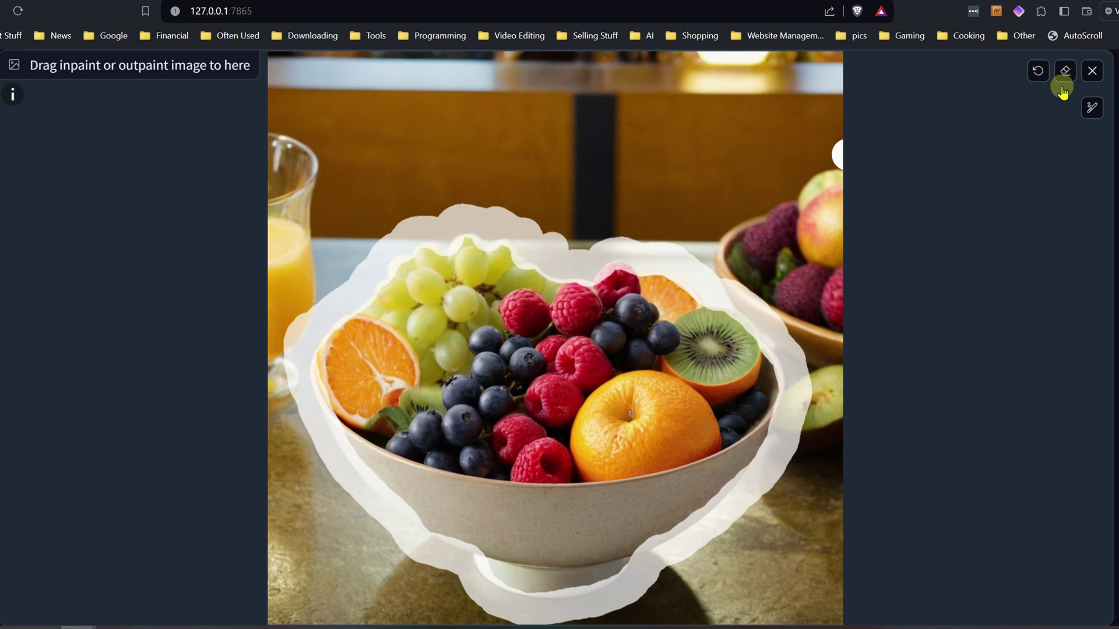
click(1090, 107)
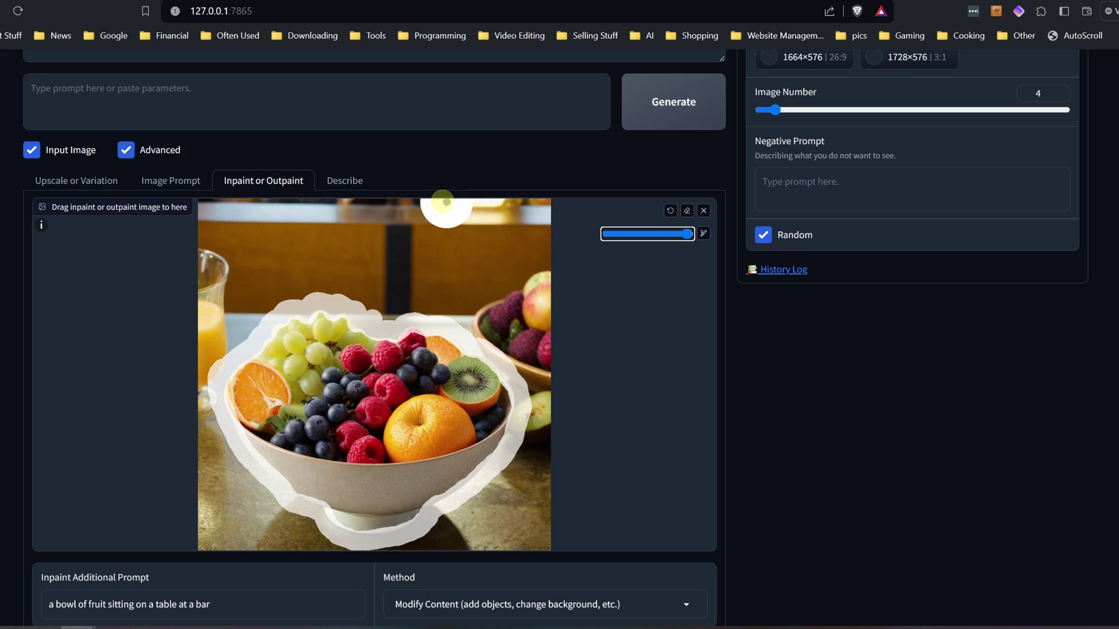
mouse_move(572, 84)
mouse_down()
mouse_move(353, 69)
mouse_move(295, 78)
mouse_move(528, 84)
mouse_up()
mouse_move(358, 219)
mouse_down()
mouse_move(534, 215)
mouse_move(524, 240)
mouse_move(264, 247)
mouse_move(201, 266)
mouse_move(250, 286)
mouse_move(241, 291)
mouse_move(548, 274)
mouse_move(392, 289)
mouse_move(526, 305)
mouse_move(469, 310)
mouse_move(524, 326)
mouse_move(537, 433)
mouse_move(529, 472)
mouse_move(473, 534)
mouse_move(541, 527)
mouse_move(532, 494)
mouse_move(441, 553)
mouse_move(399, 534)
mouse_move(270, 525)
mouse_move(216, 441)
mouse_move(202, 355)
mouse_move(242, 303)
mouse_move(212, 500)
mouse_move(344, 556)
mouse_up()
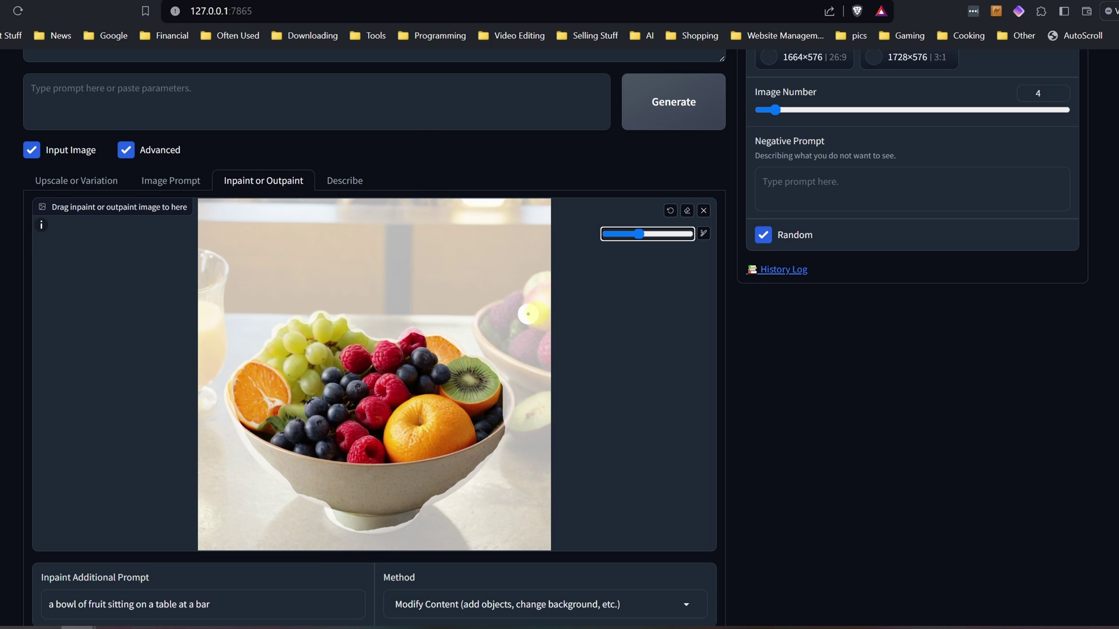
- Generate four inpainted images showing the fruit bowl on a table at a bar
scroll(776, 400, up, 1)
scroll(775, 398, down, 2)
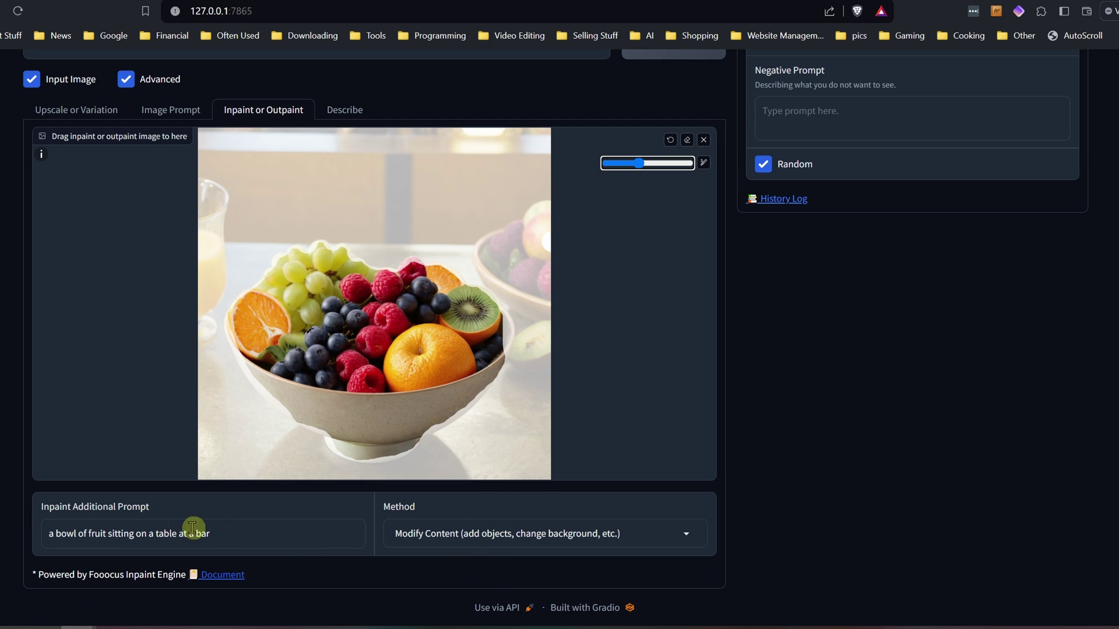
click(227, 529)
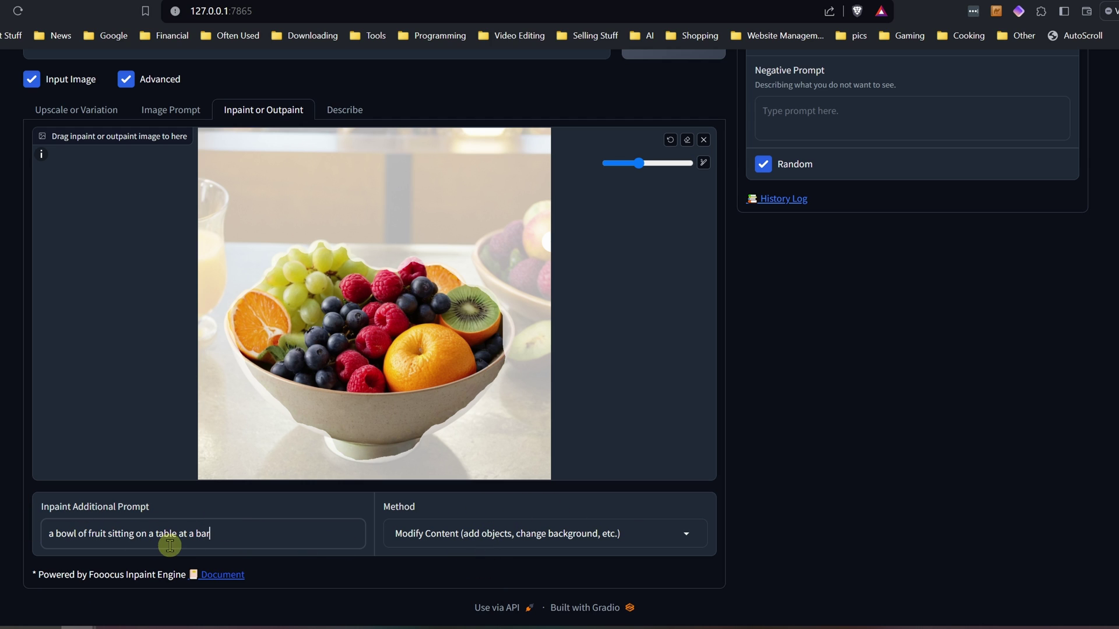
scroll(115, 326, up, 8)
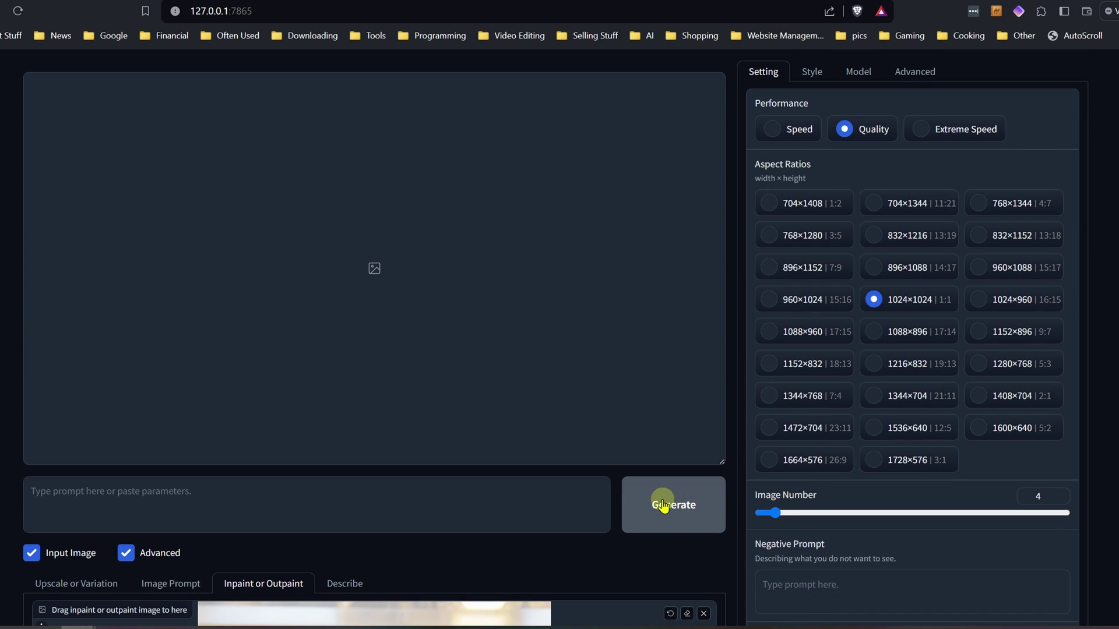
click(663, 506)
scroll(327, 332, down, 7)
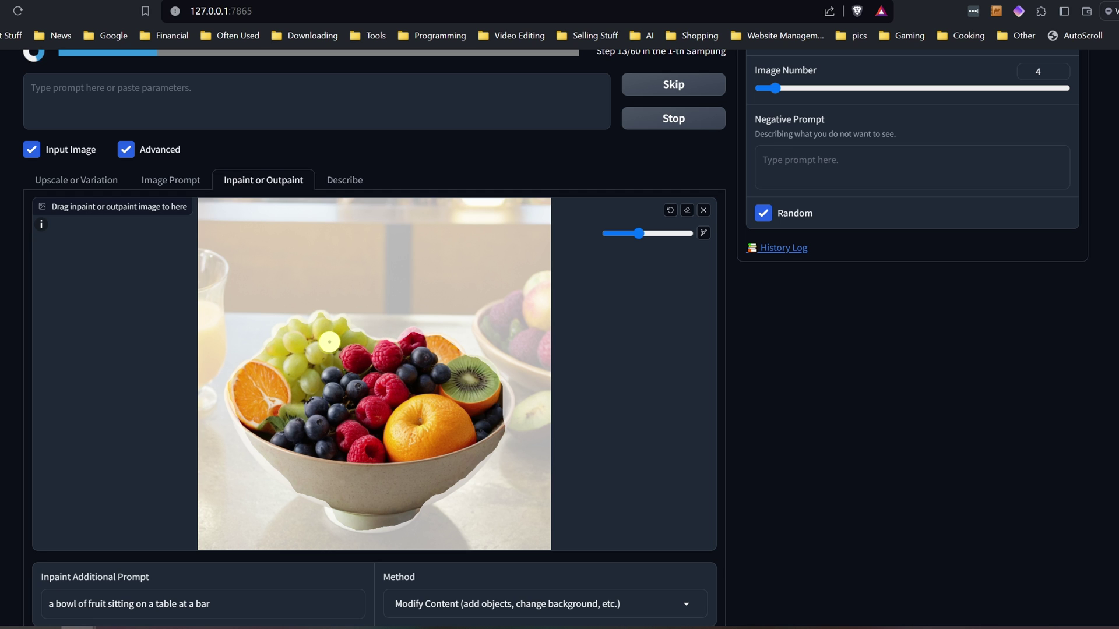
scroll(599, 385, up, 7)
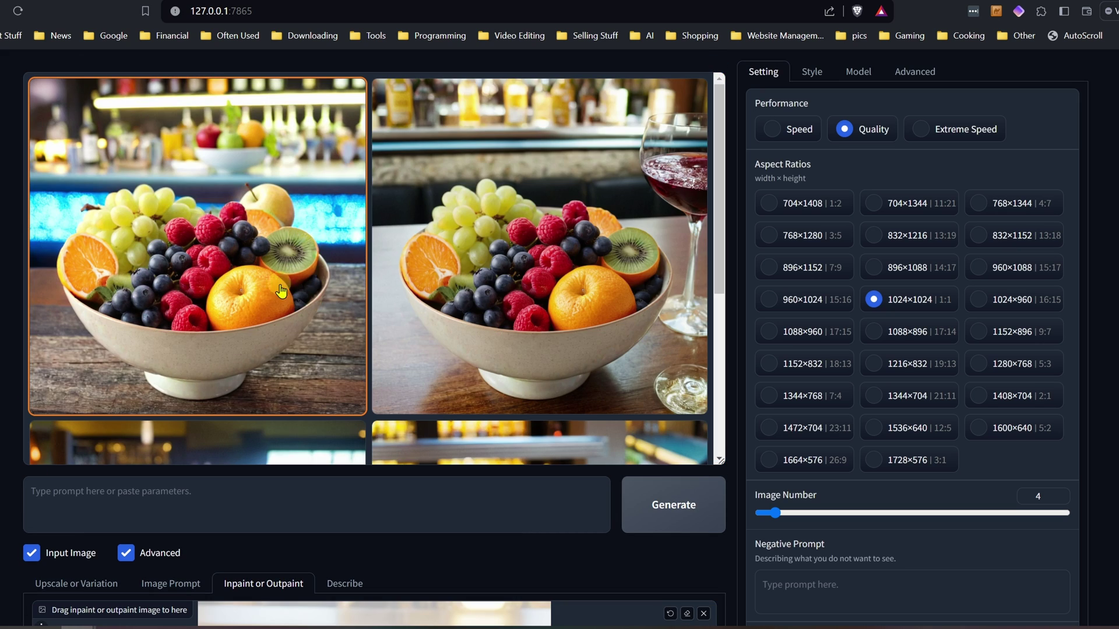
- Enlarge the lower-right result, then view the others, including the one with red wine
scroll(385, 285, down, 5)
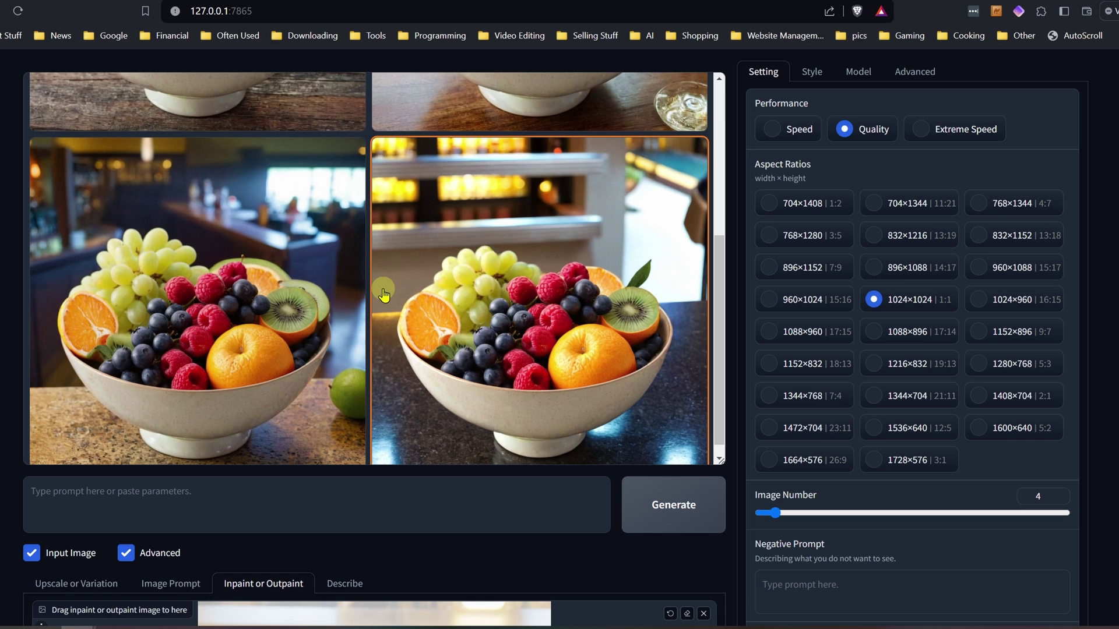
scroll(383, 293, down, 1)
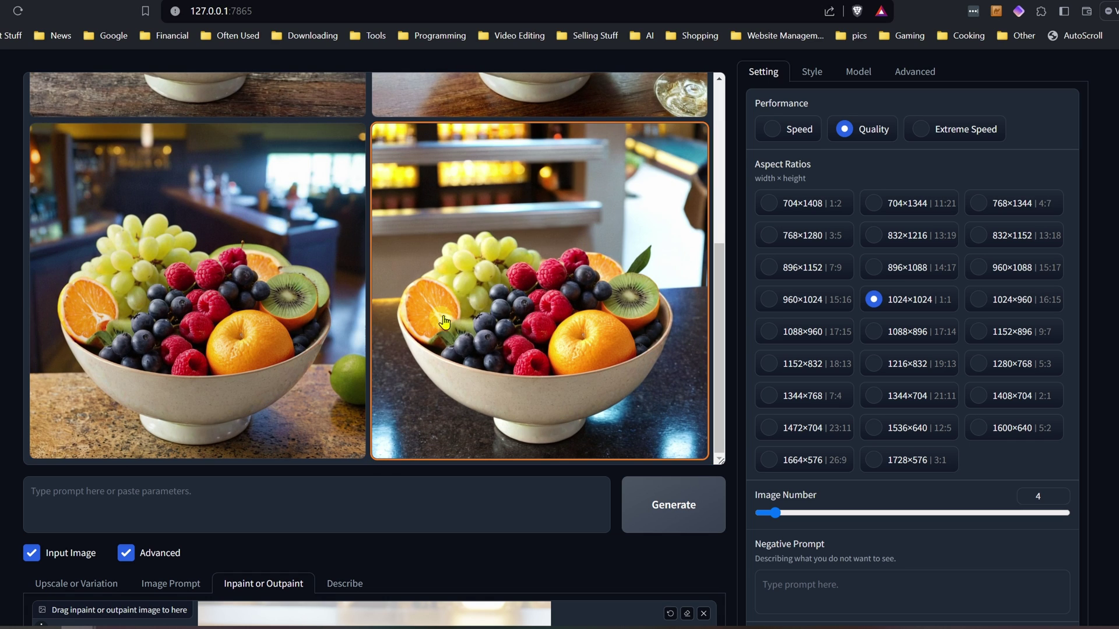
click(600, 306)
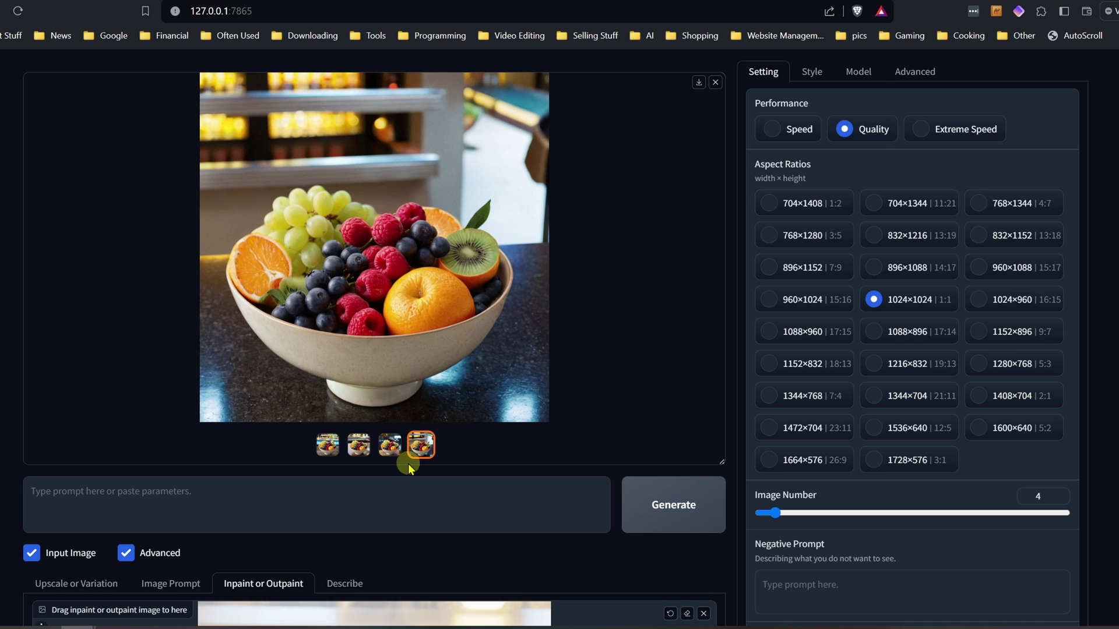
click(390, 446)
click(352, 446)
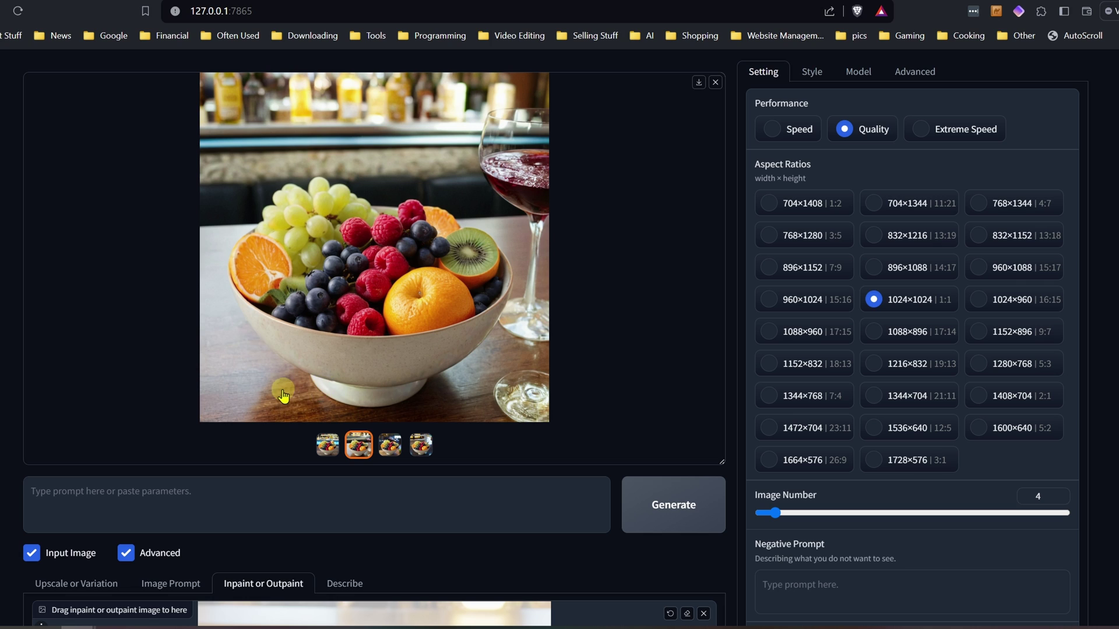
click(328, 446)
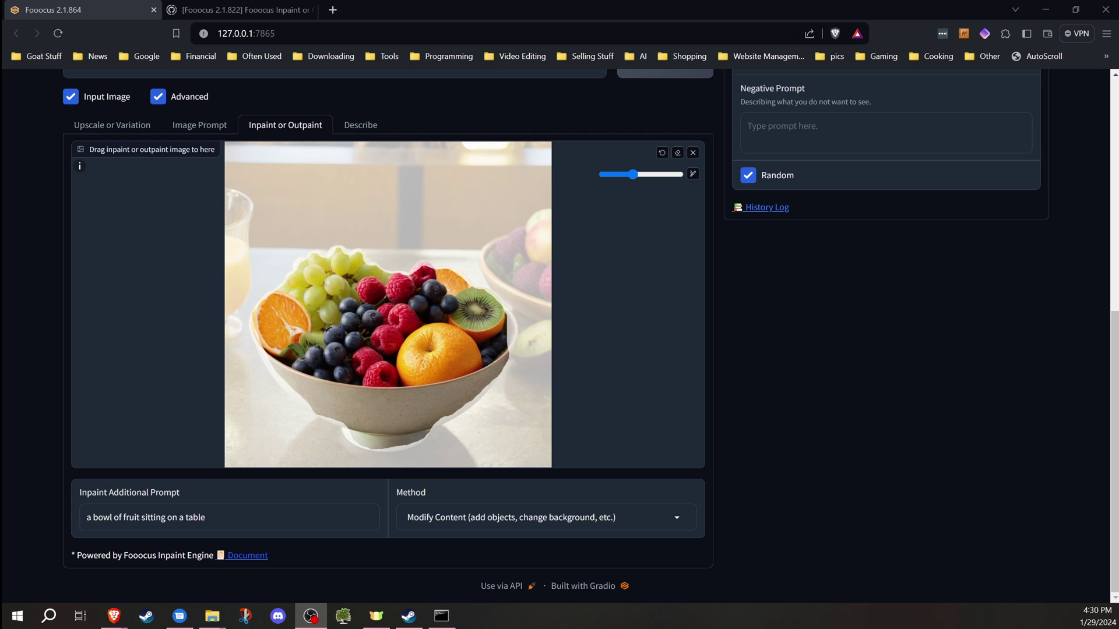
scroll(804, 242, up, 7)
scroll(818, 312, down, 5)
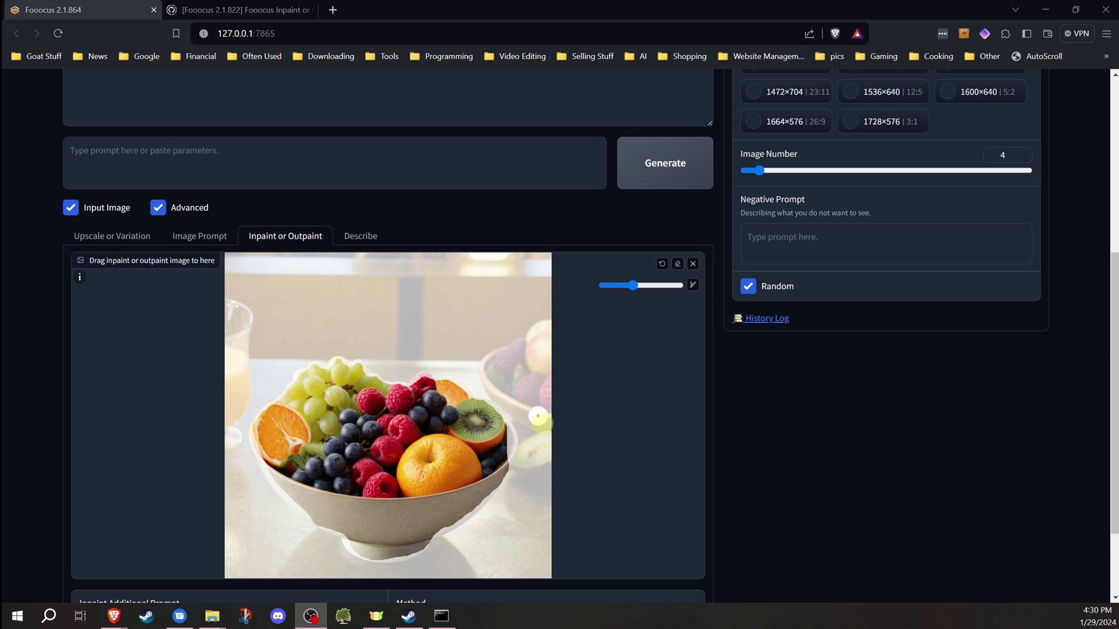
scroll(533, 408, down, 1)
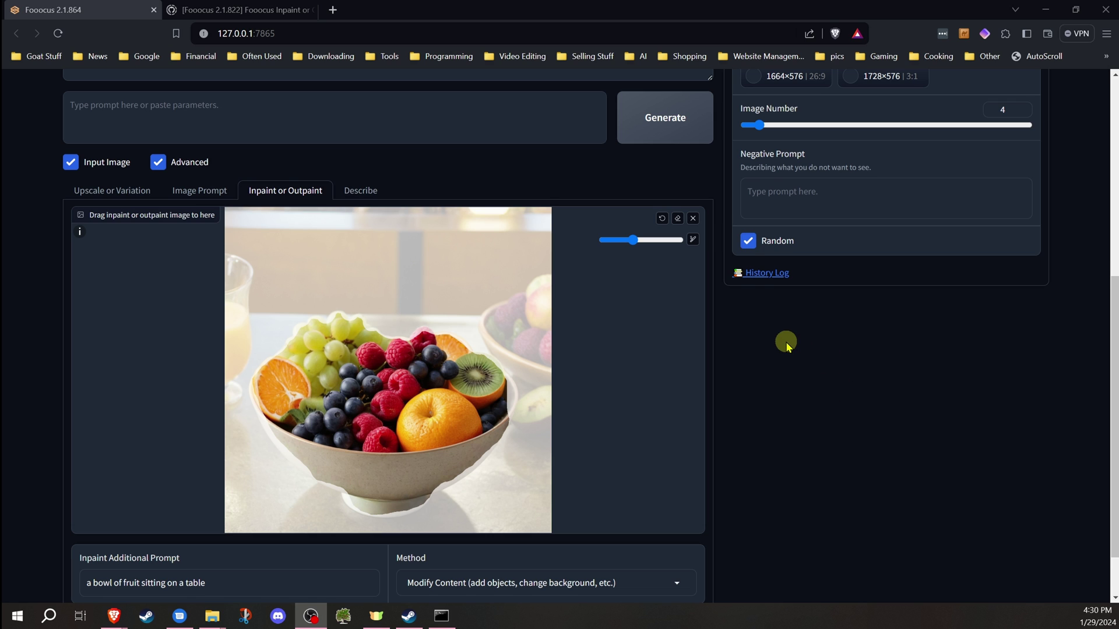
scroll(782, 342, up, 8)
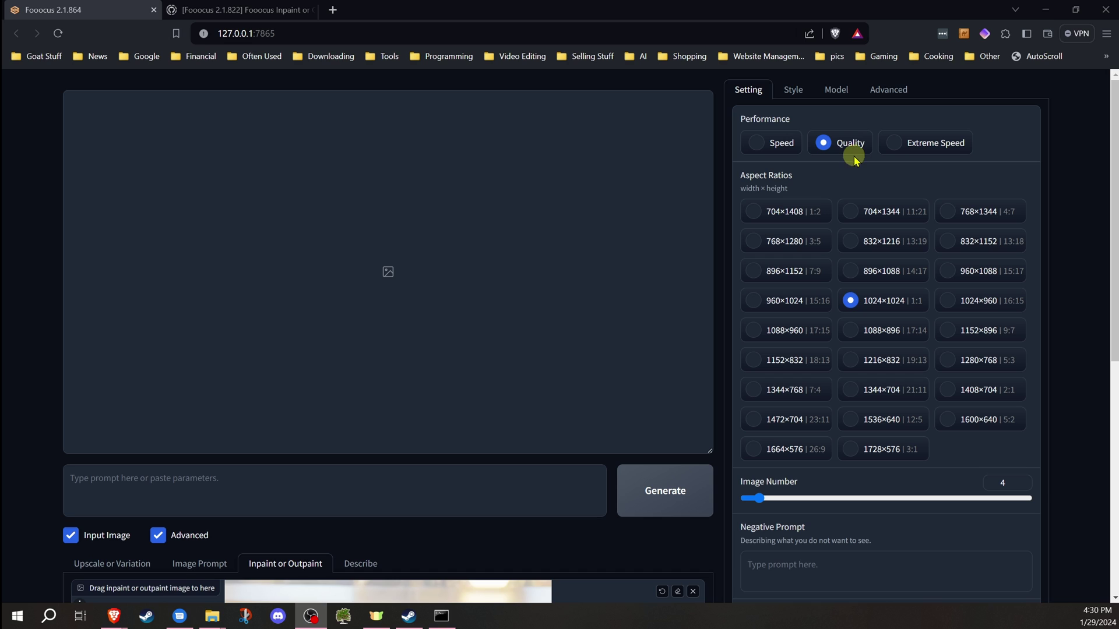
- Enable Developer Debug Mode under Advanced to expose the inpaint engine and denoising settings
click(894, 94)
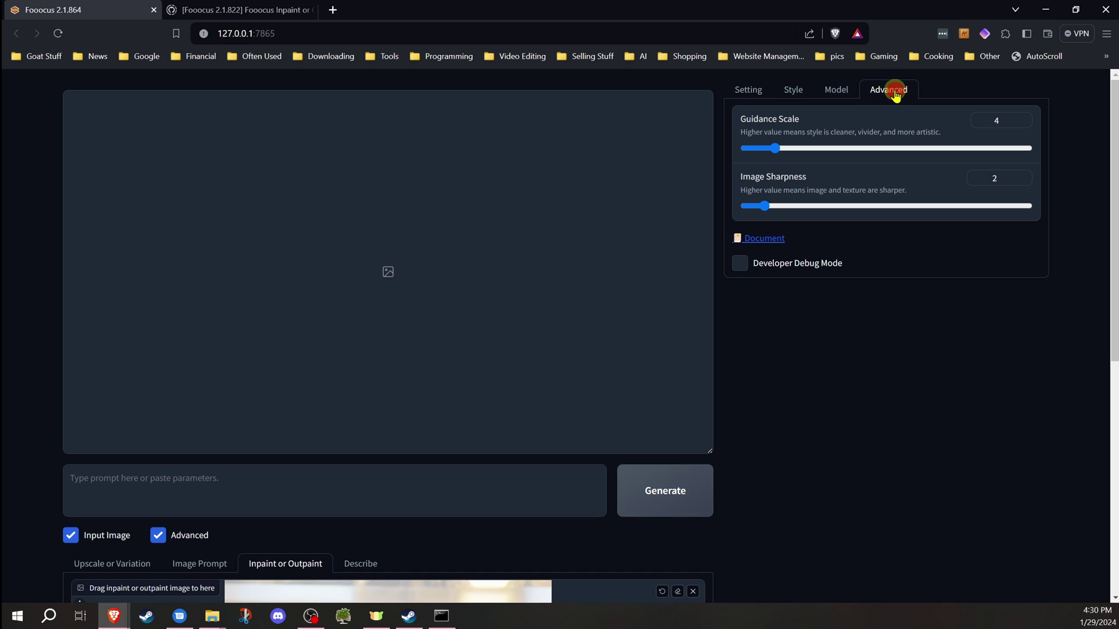
click(740, 265)
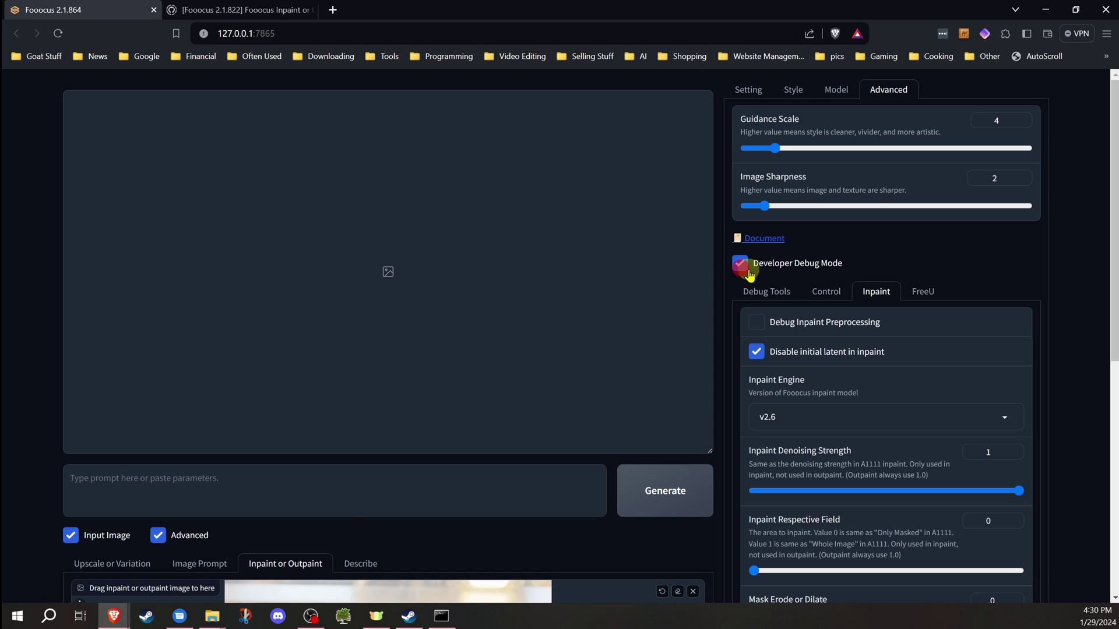
scroll(749, 257, down, 3)
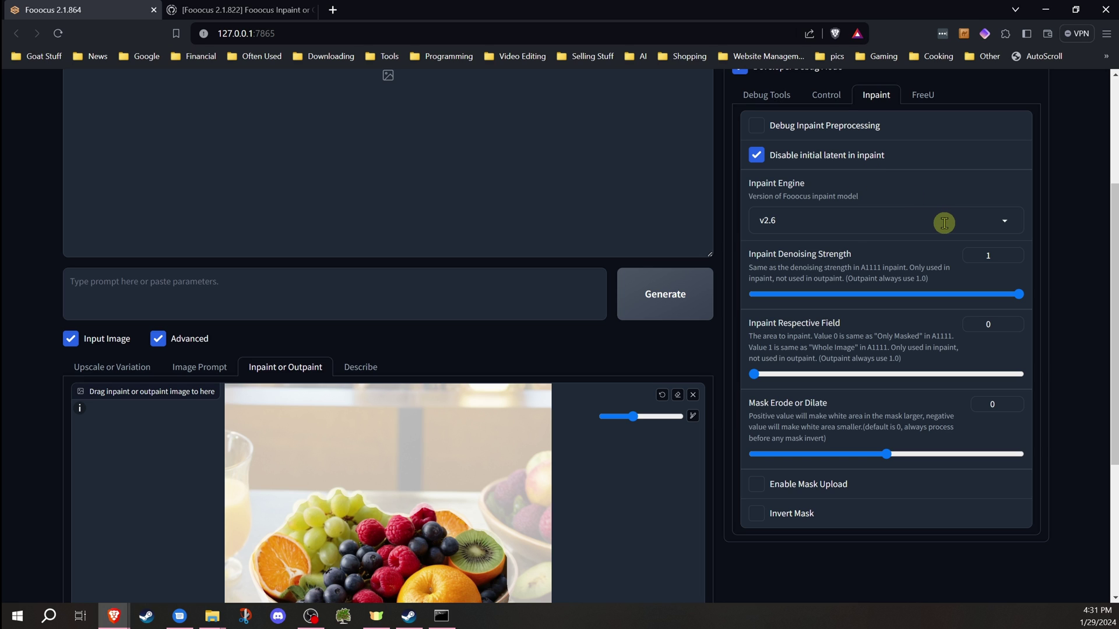
- Uncheck 'Disable initial latent in inpaint', leaving the inpaint method unchanged
scroll(944, 222, down, 4)
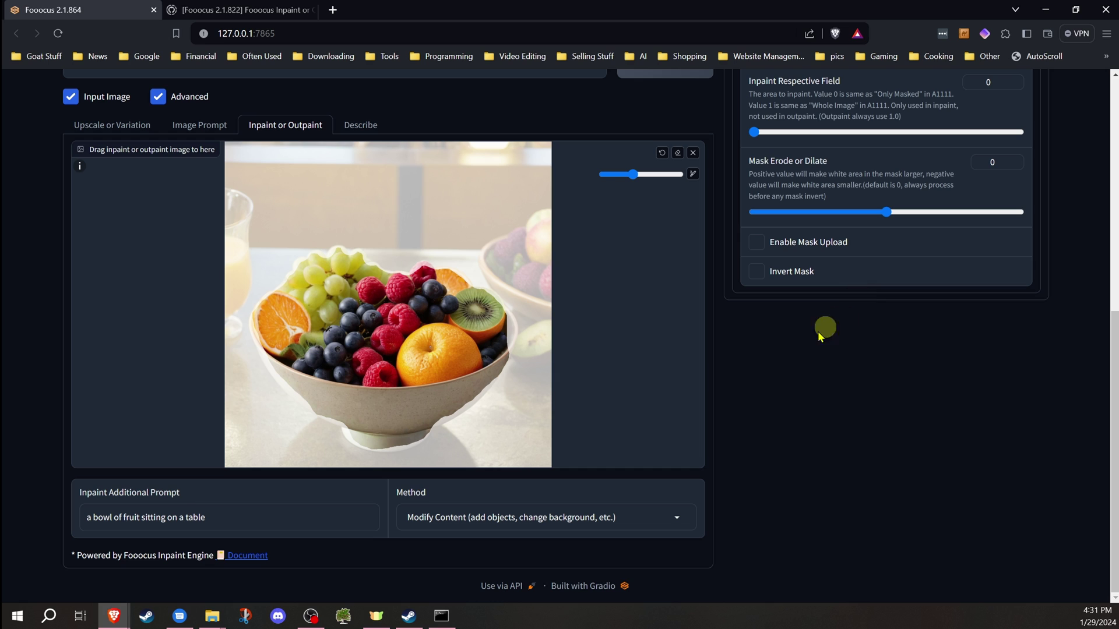
click(669, 516)
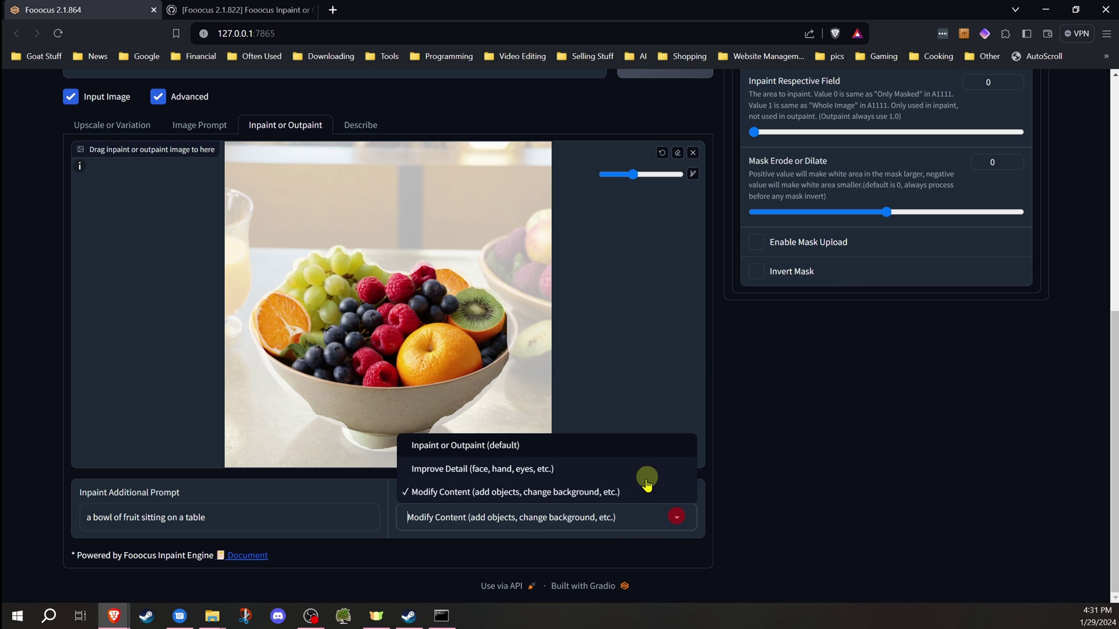
click(778, 509)
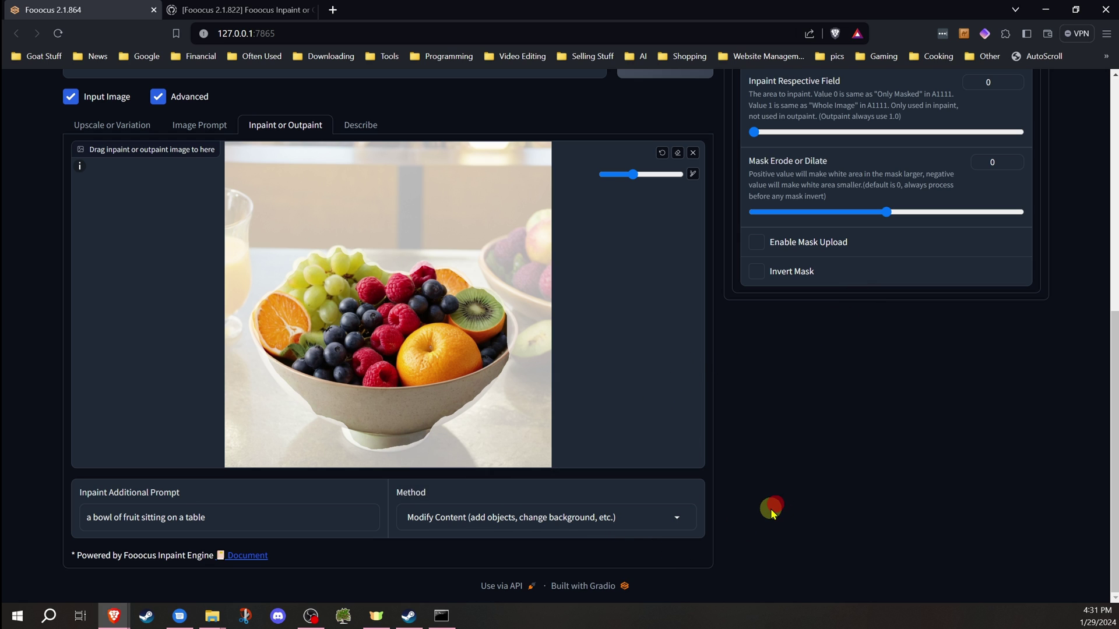
scroll(778, 507, up, 4)
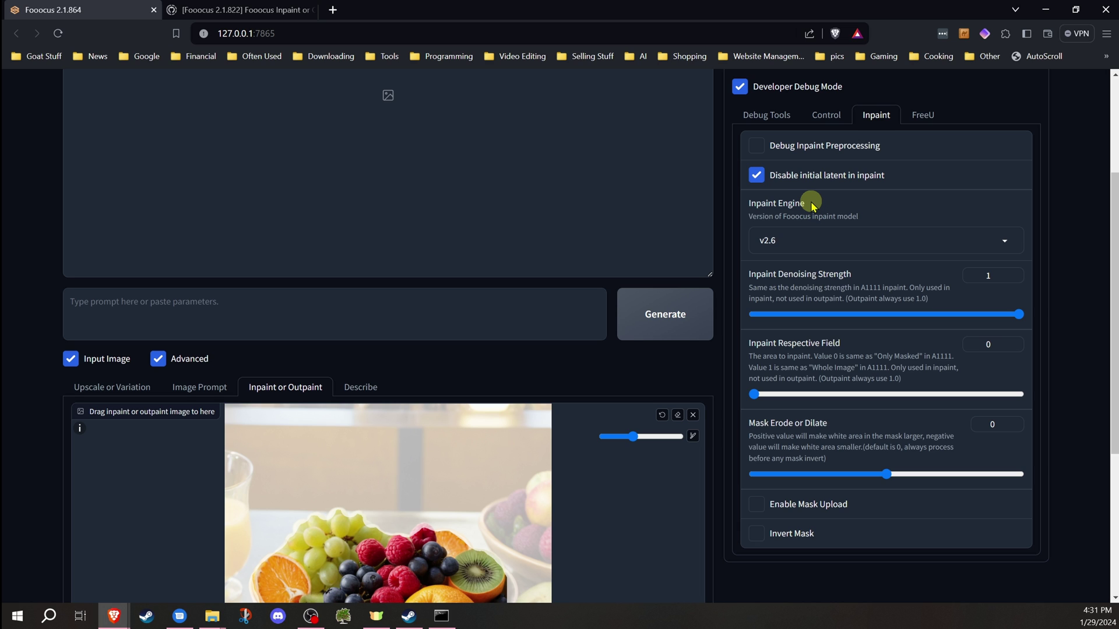
scroll(804, 362, down, 3)
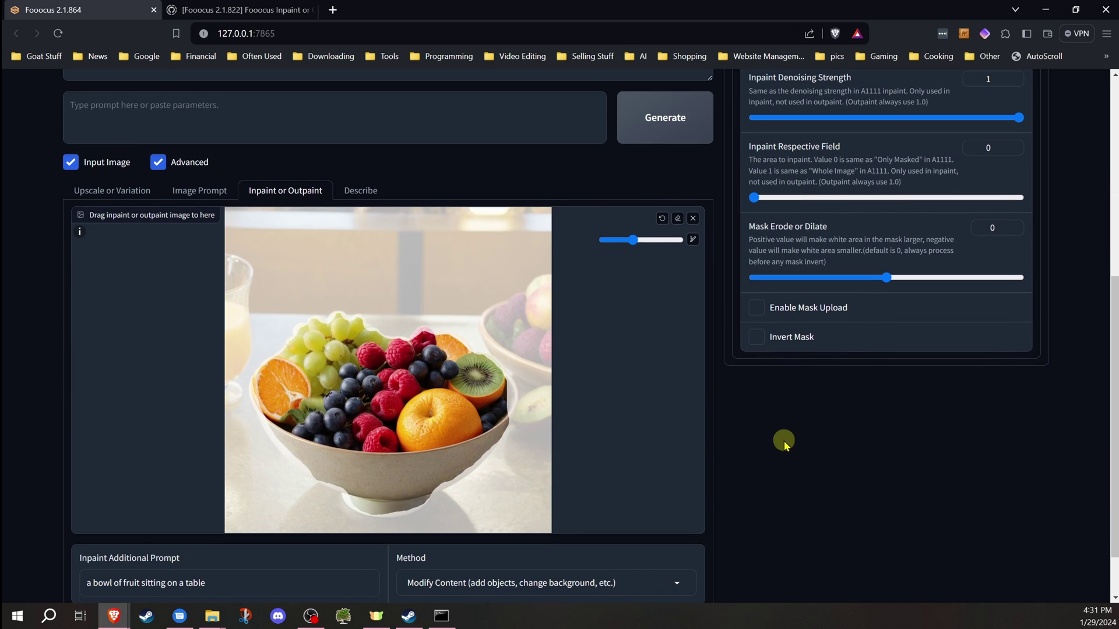
scroll(839, 343, up, 3)
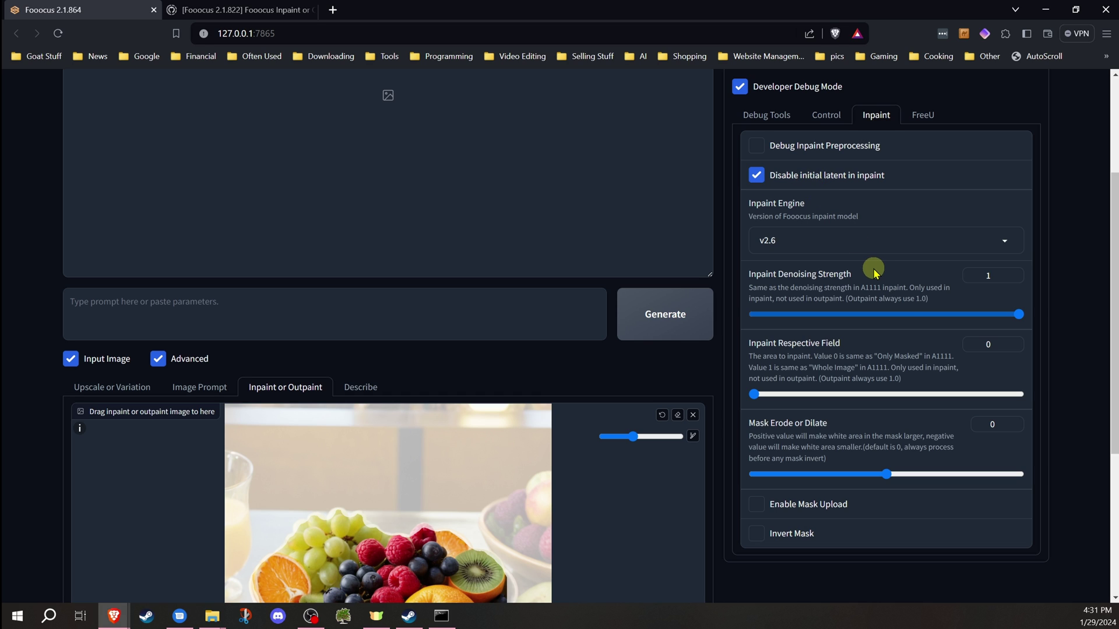
scroll(816, 402, down, 3)
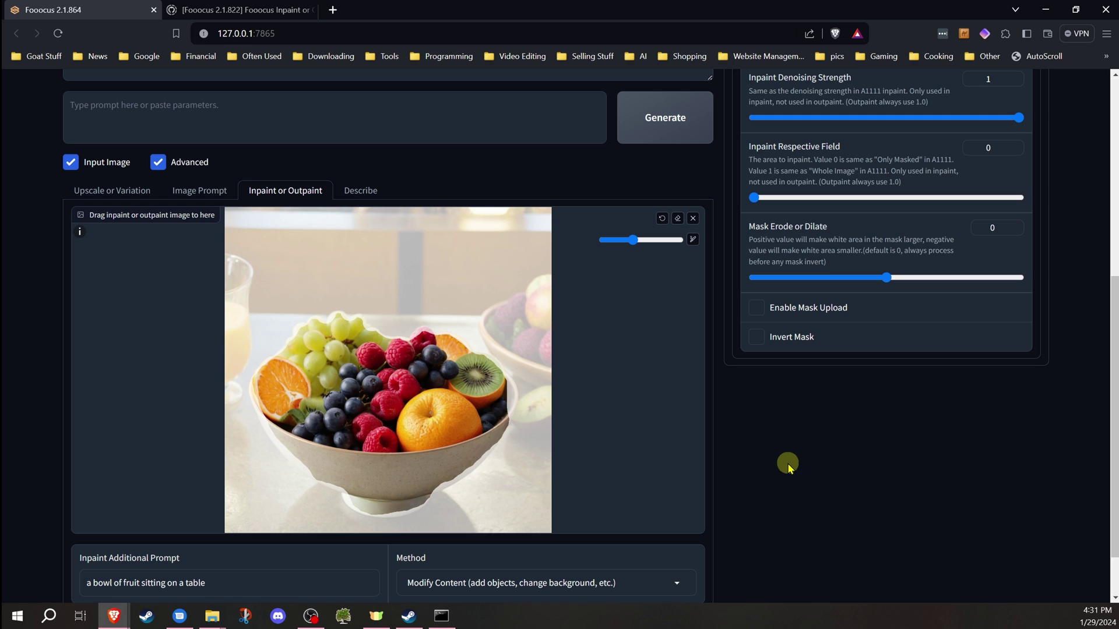
scroll(787, 466, up, 6)
scroll(785, 431, down, 2)
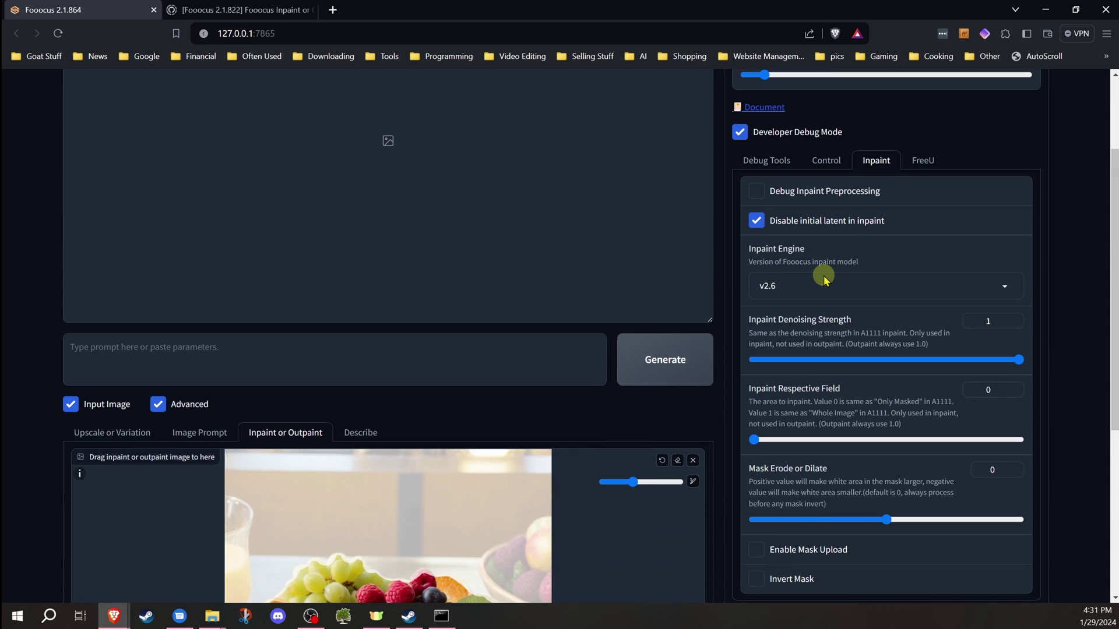
click(756, 221)
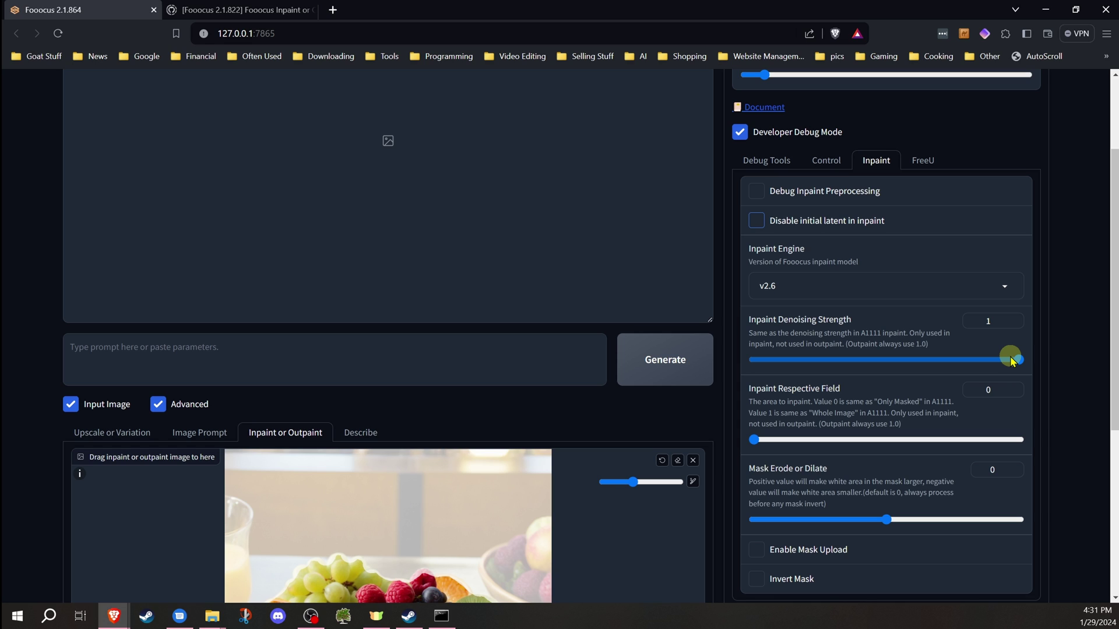
- Lower the Inpaint Denoising Strength from 1 to 0.51
drag(1019, 357, 804, 362)
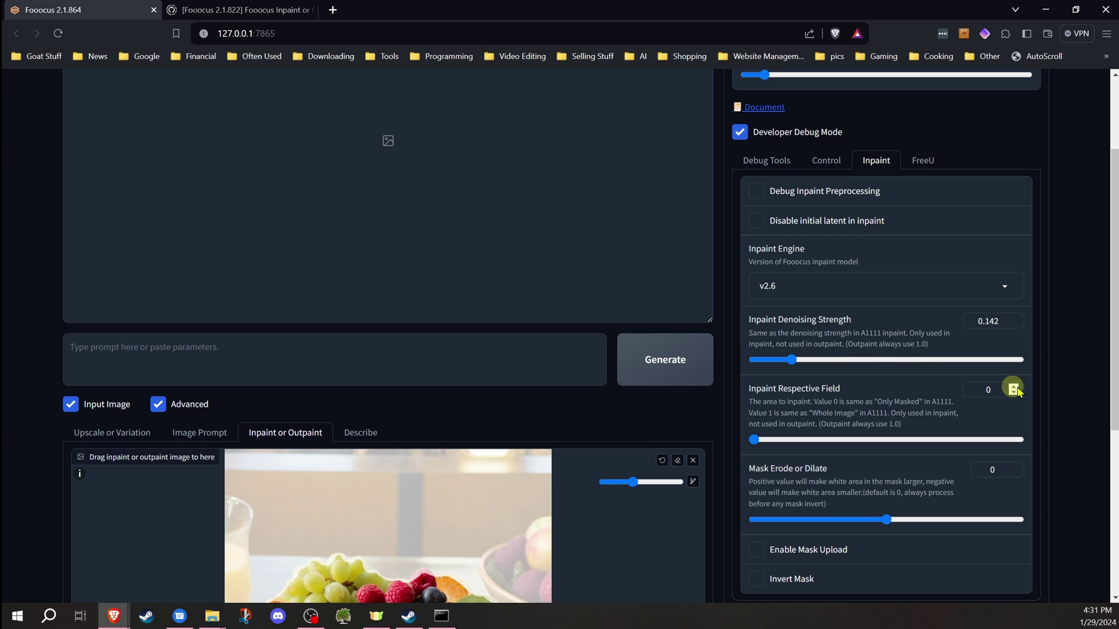
scroll(763, 376, down, 3)
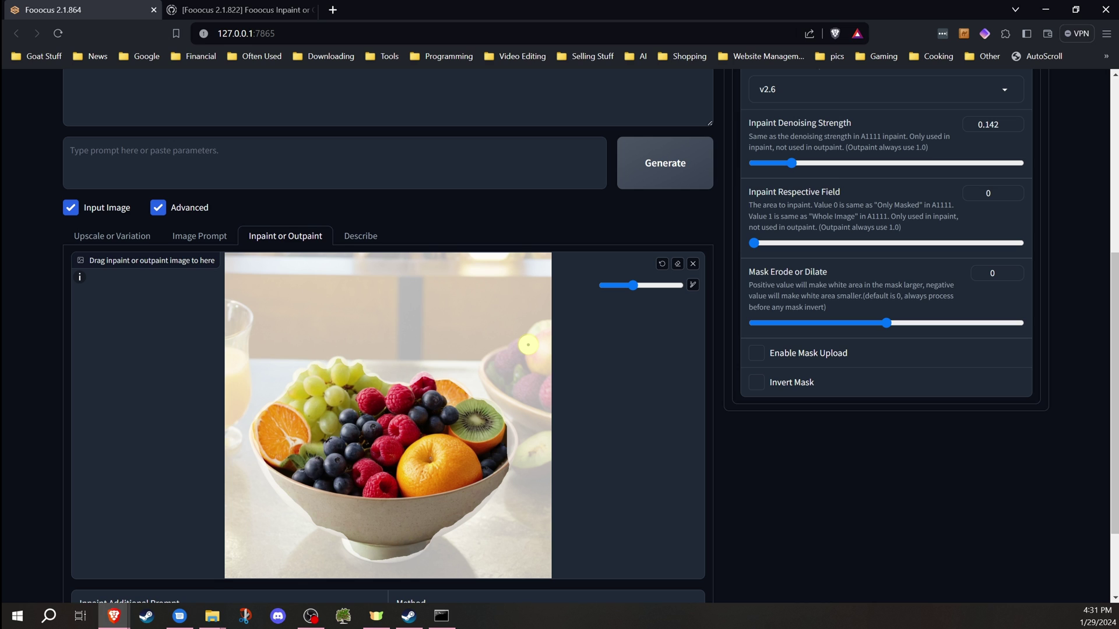
scroll(528, 344, up, 4)
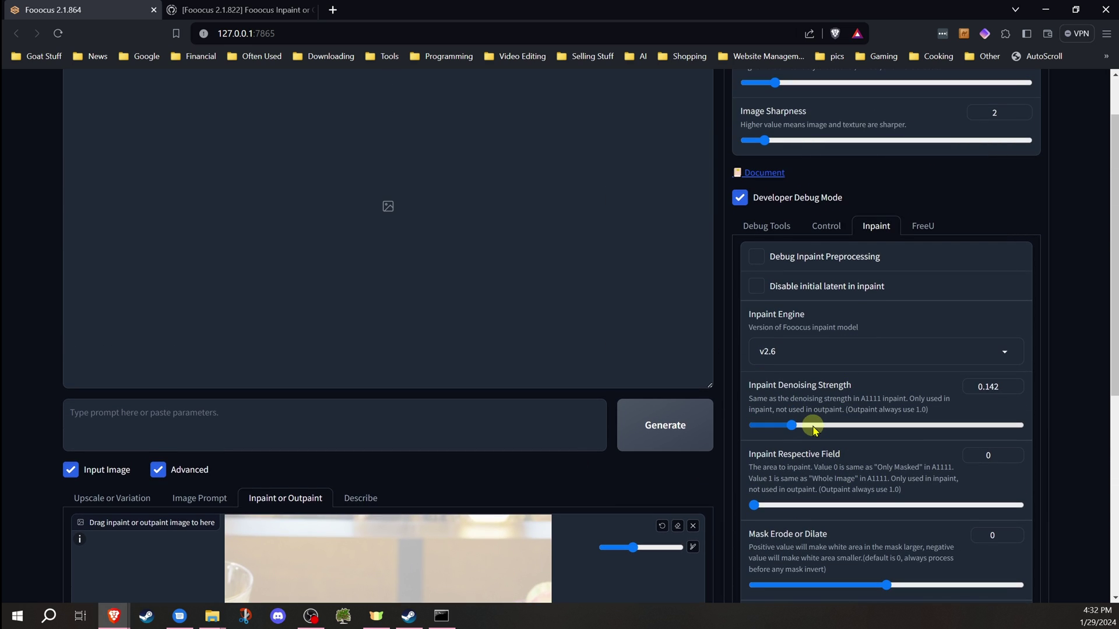
drag(814, 428, 889, 433)
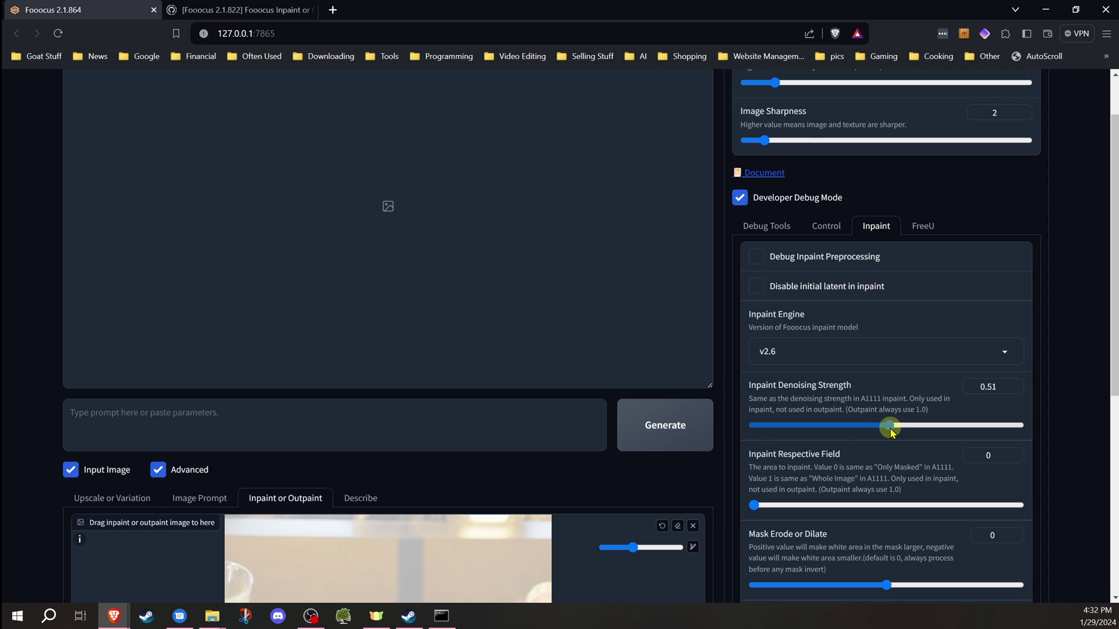
scroll(881, 432, down, 1)
scroll(879, 432, down, 3)
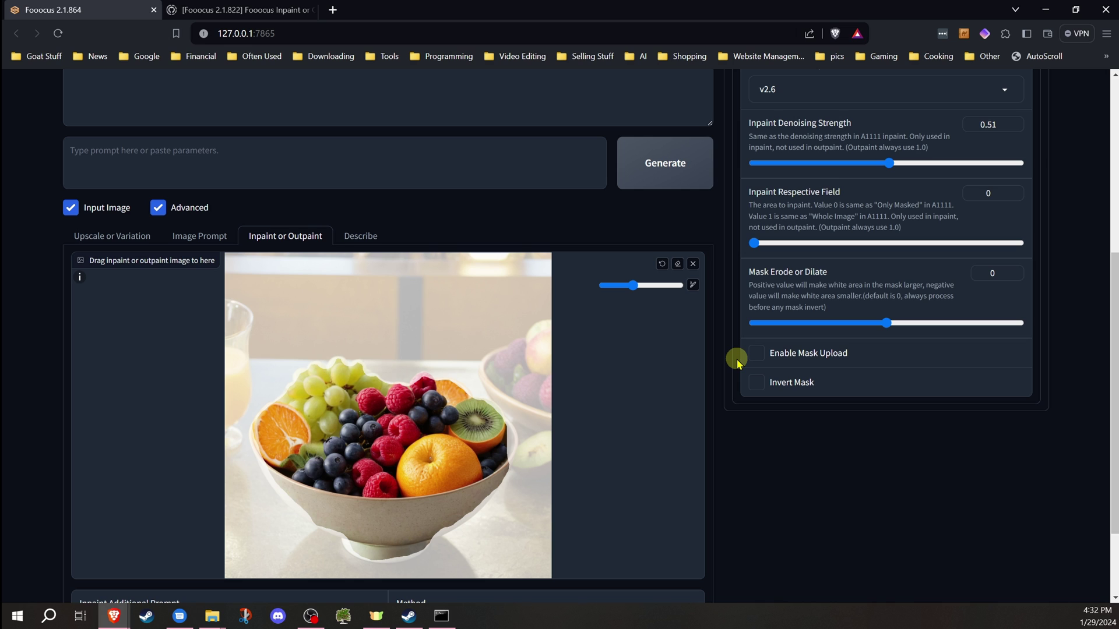
scroll(737, 360, up, 5)
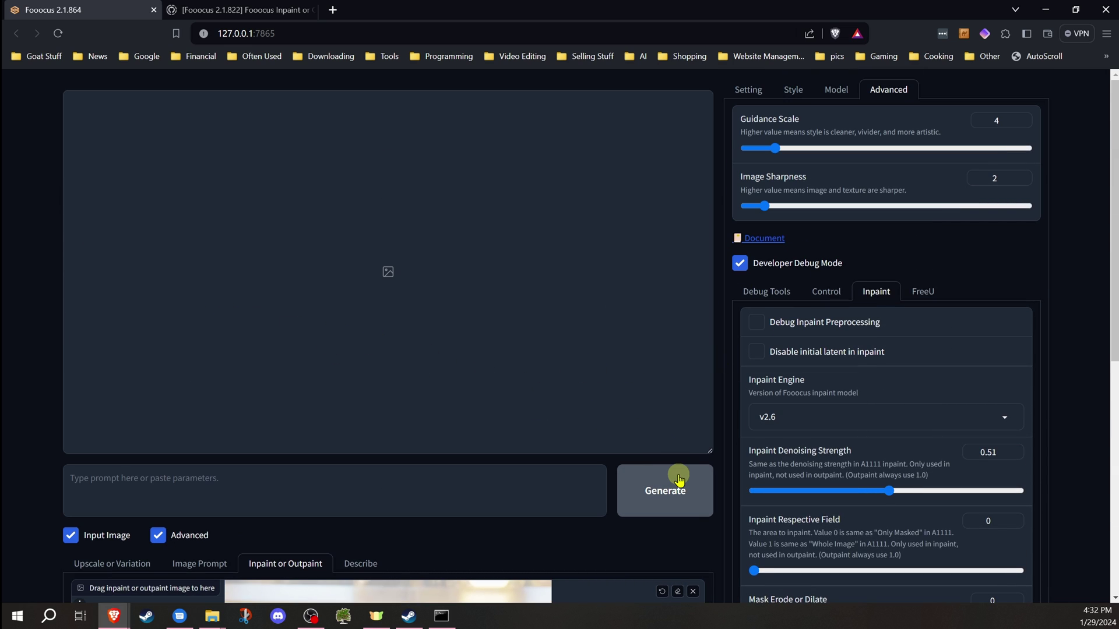
- Generate a new batch of four fruit bowl images at denoising strength 0.51
scroll(642, 444, down, 1)
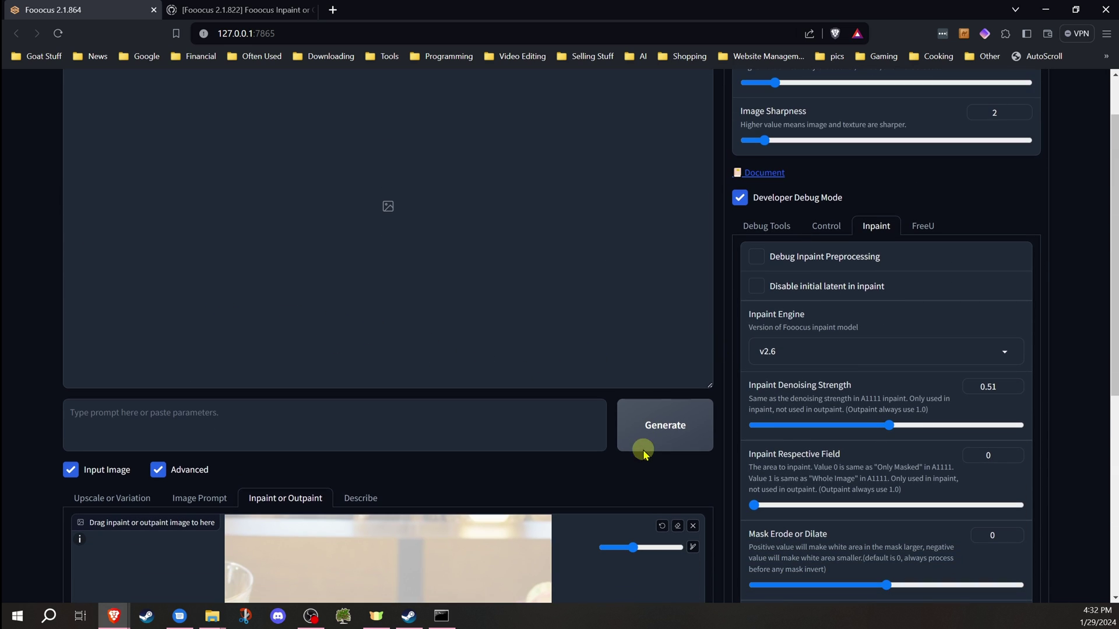
click(670, 431)
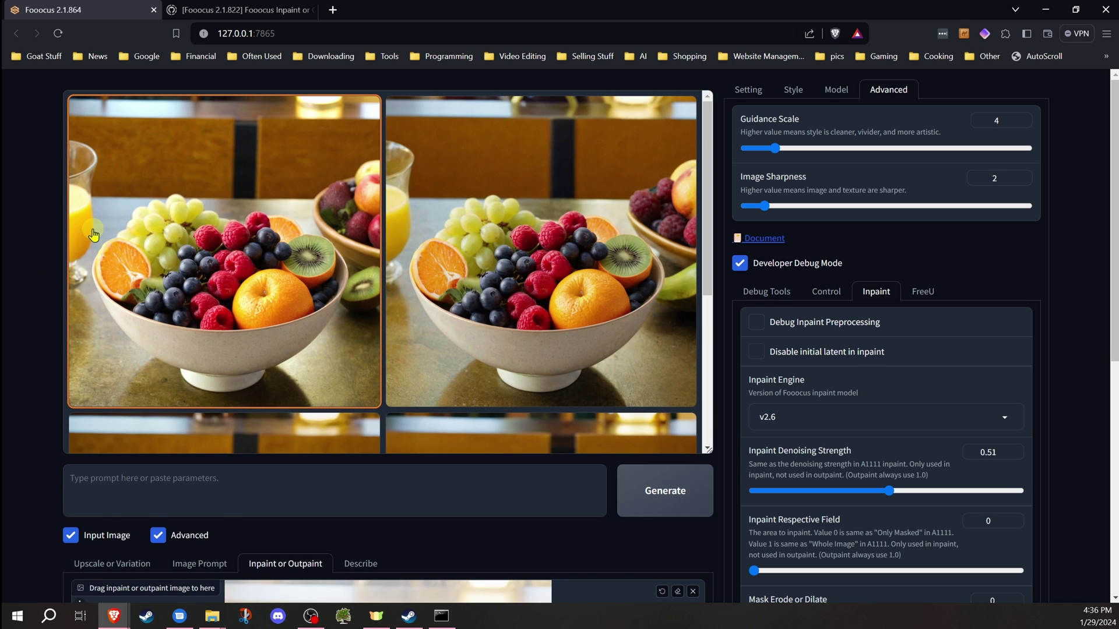
scroll(93, 235, down, 3)
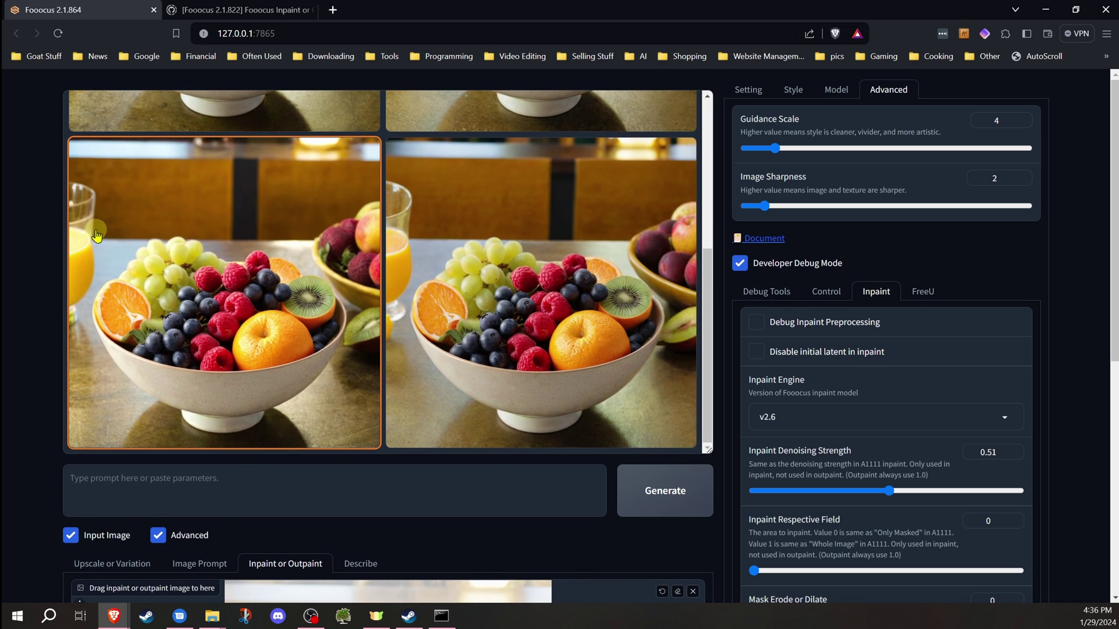
scroll(96, 237, down, 2)
scroll(97, 237, up, 2)
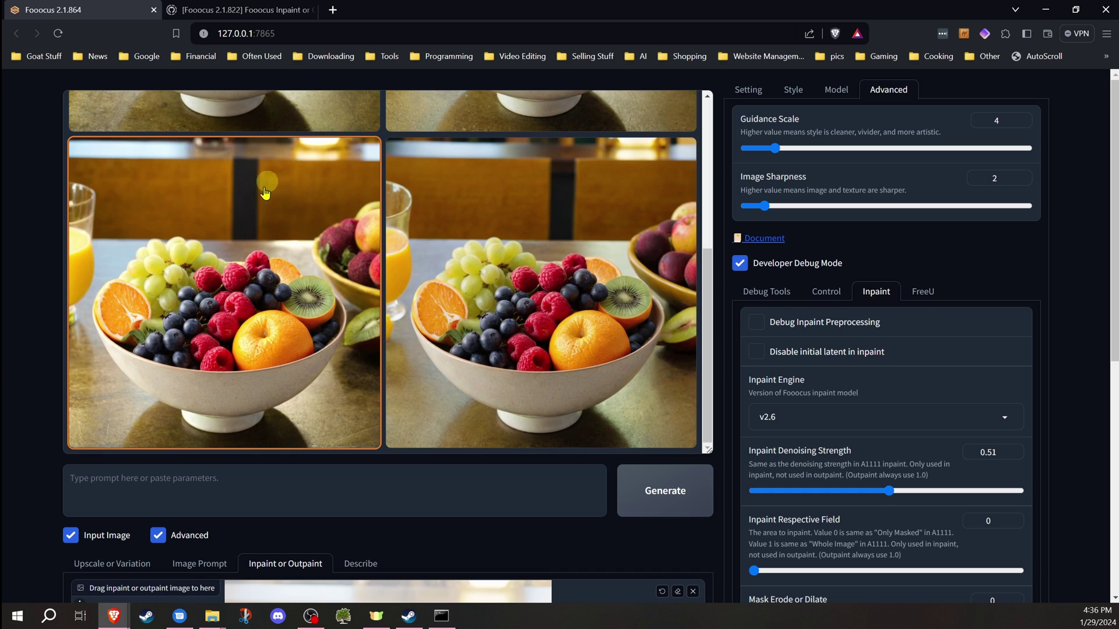
scroll(267, 255, down, 1)
- Preview the four new results one by one, cycling through them twice
click(266, 254)
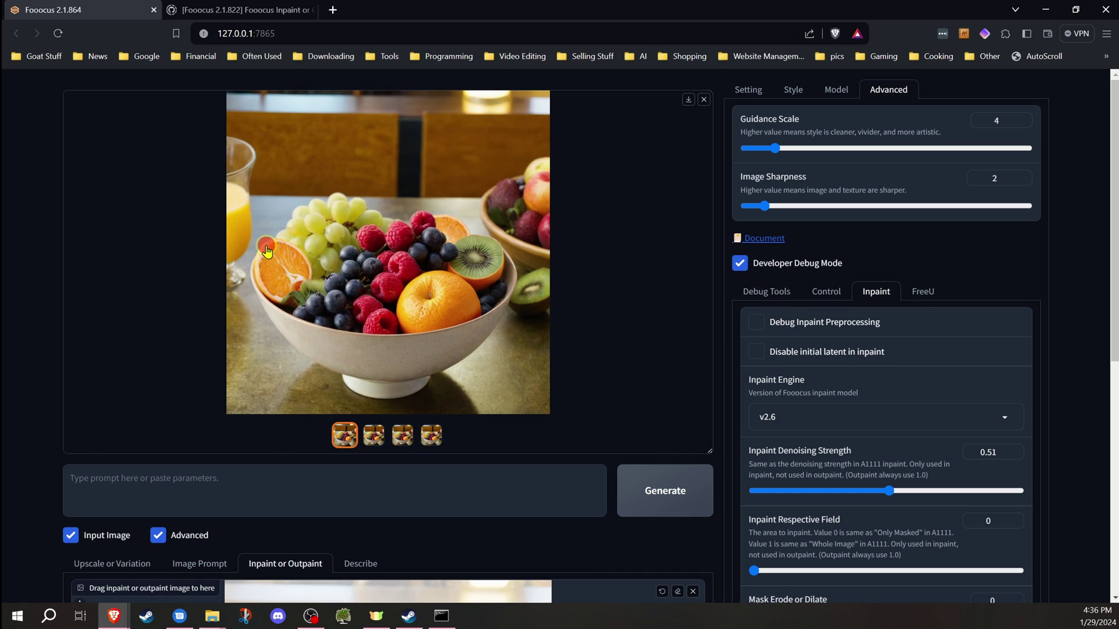
click(373, 437)
click(394, 440)
click(431, 437)
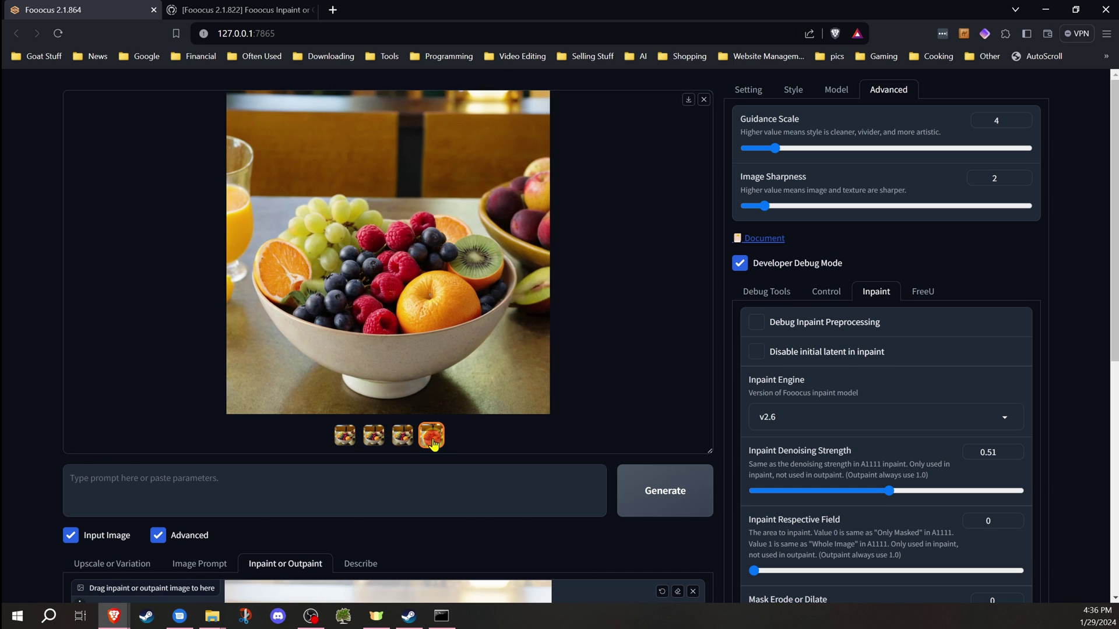
click(345, 438)
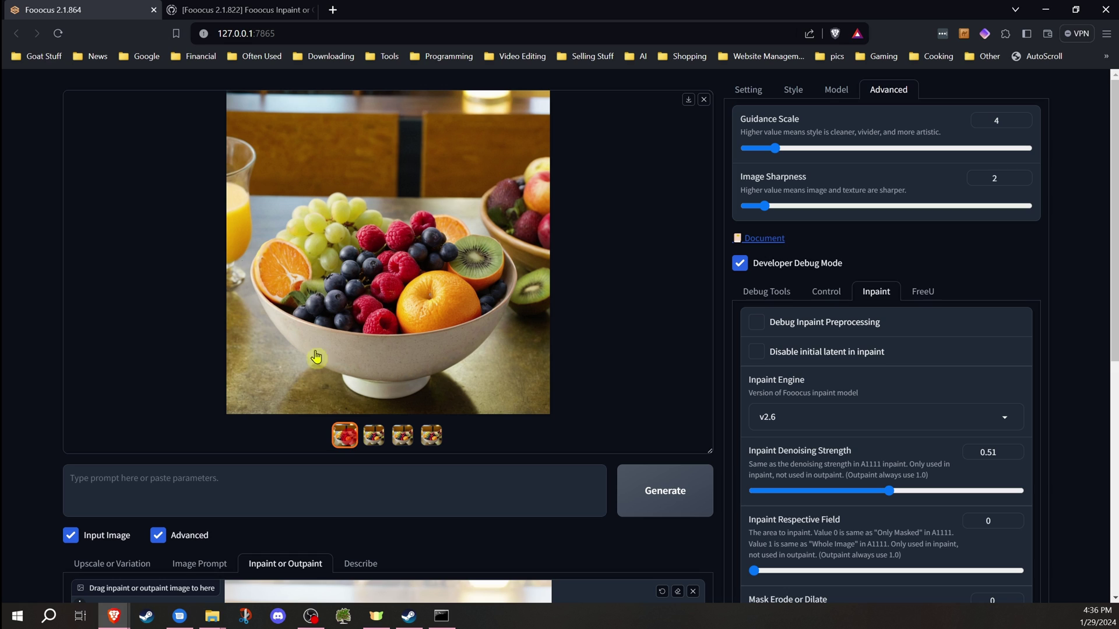
click(380, 442)
click(402, 437)
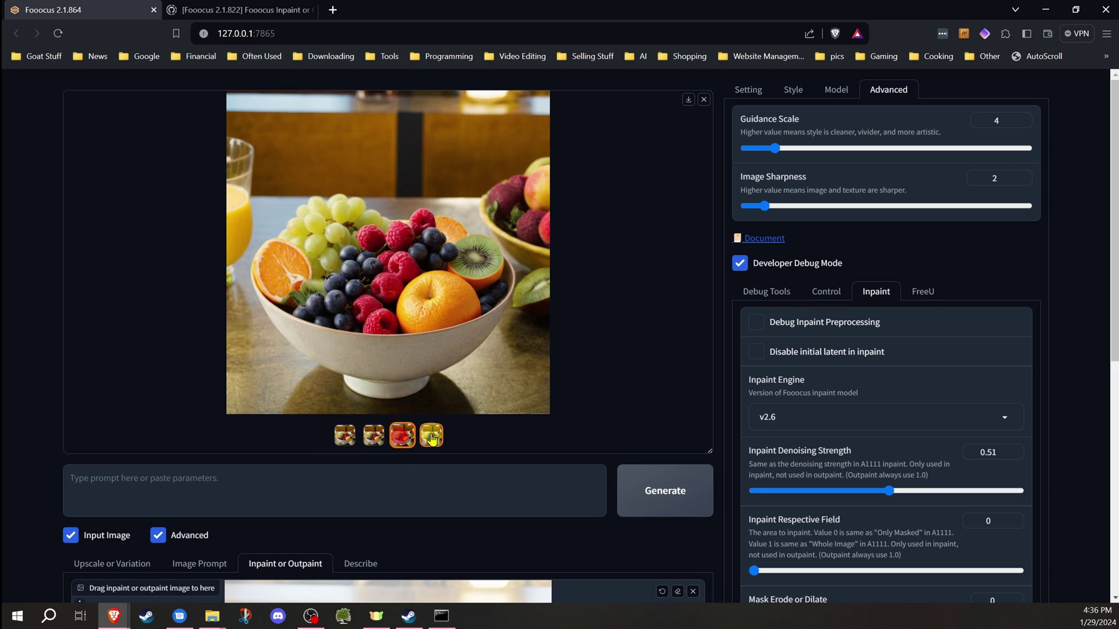
click(431, 439)
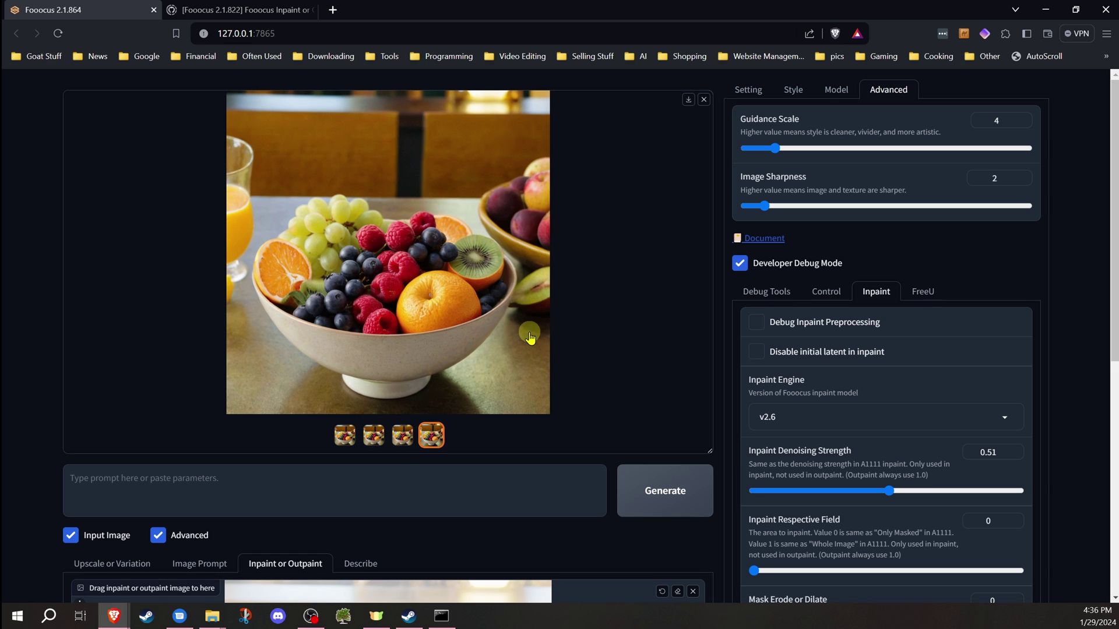
- Set Inpaint Denoising Strength to 0.766 and generate four more fruit bowl images
drag(887, 492, 971, 494)
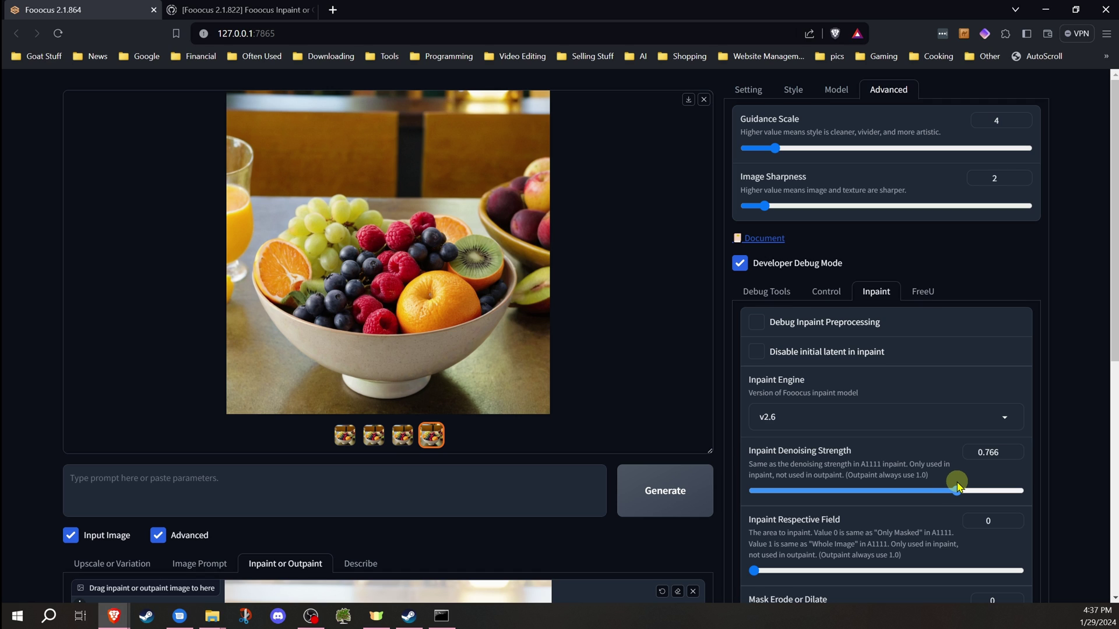
scroll(920, 454, down, 2)
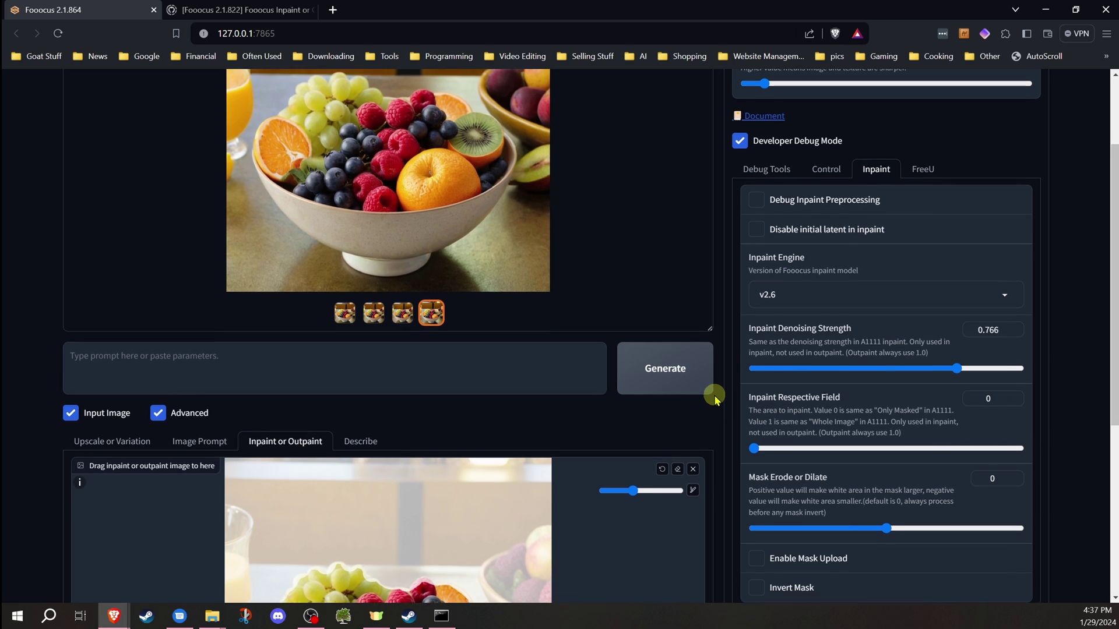
scroll(715, 396, up, 2)
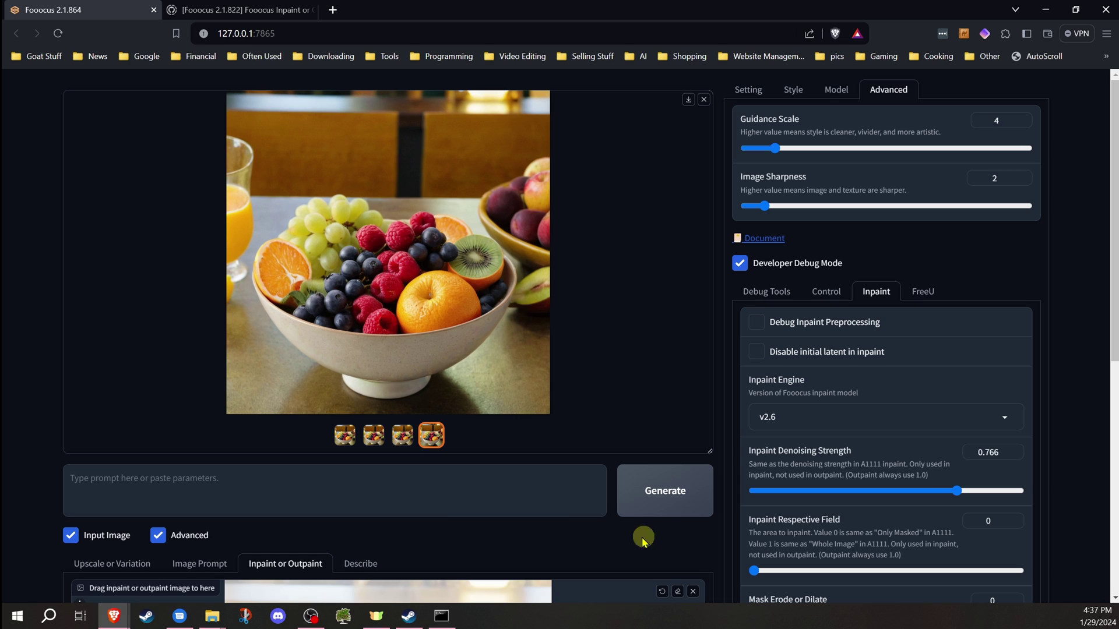
scroll(640, 501, down, 1)
scroll(635, 460, up, 1)
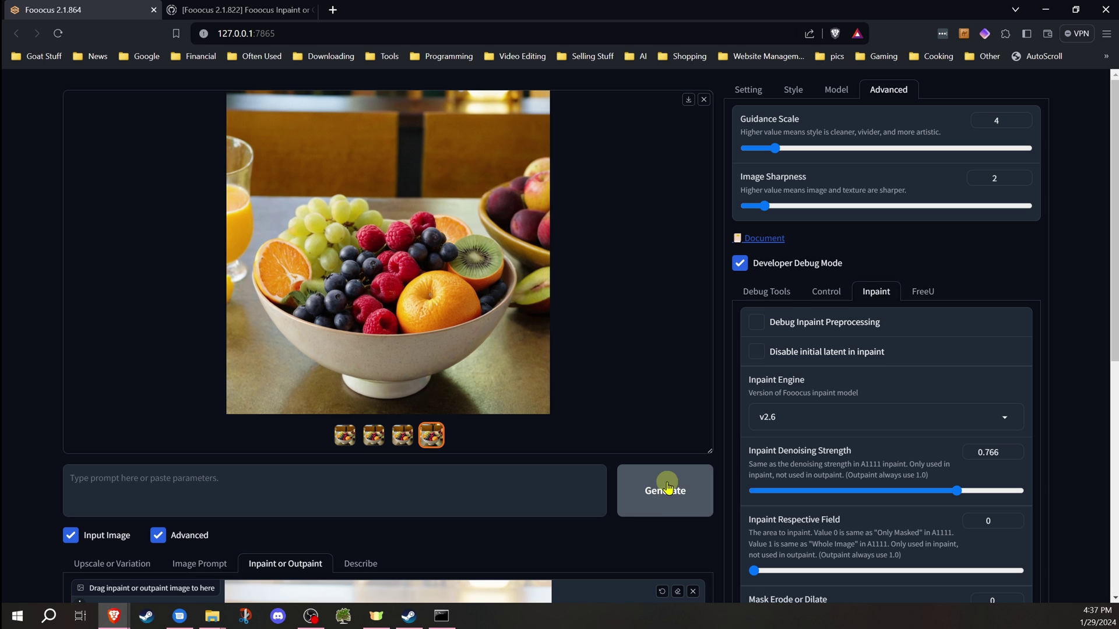
click(655, 502)
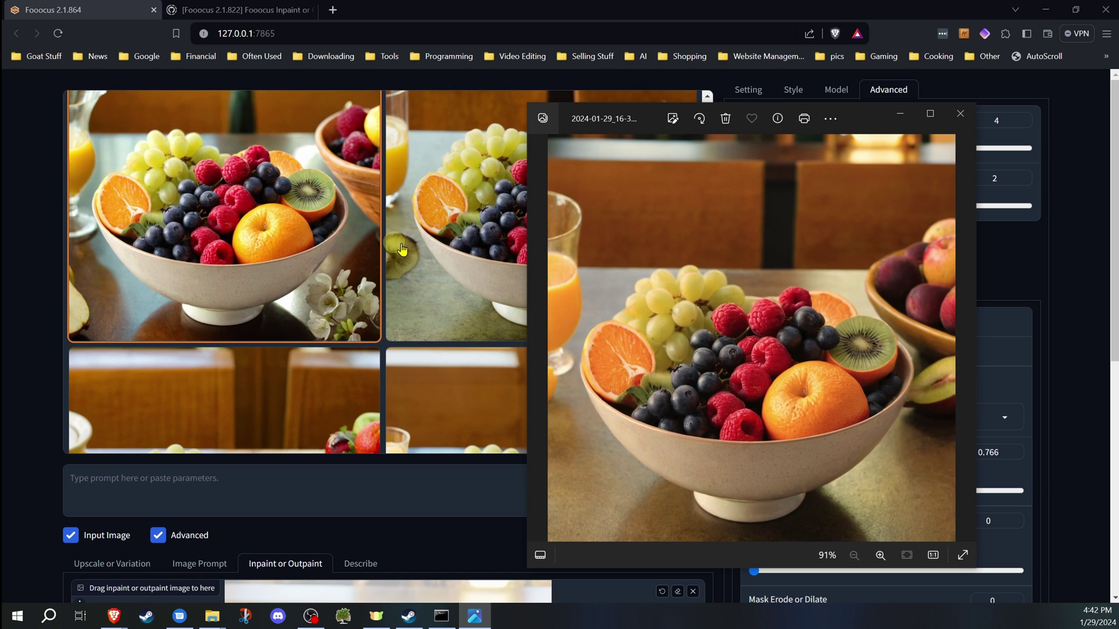
- Reposition the Photos viewer beside the Fooocus results gallery
drag(863, 115, 907, 32)
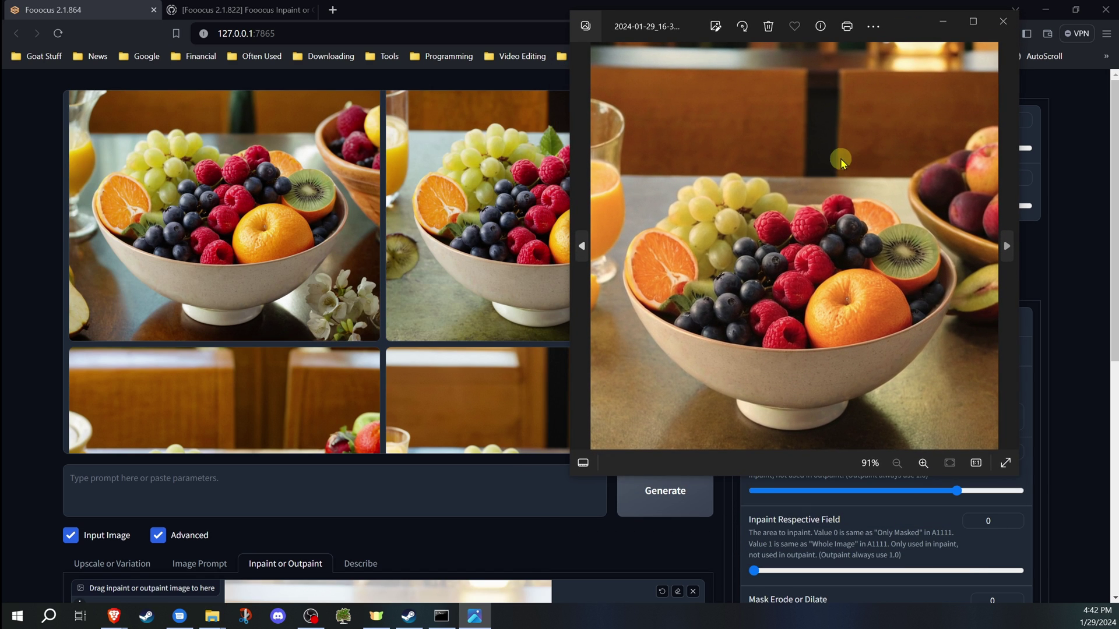
double_click(906, 26)
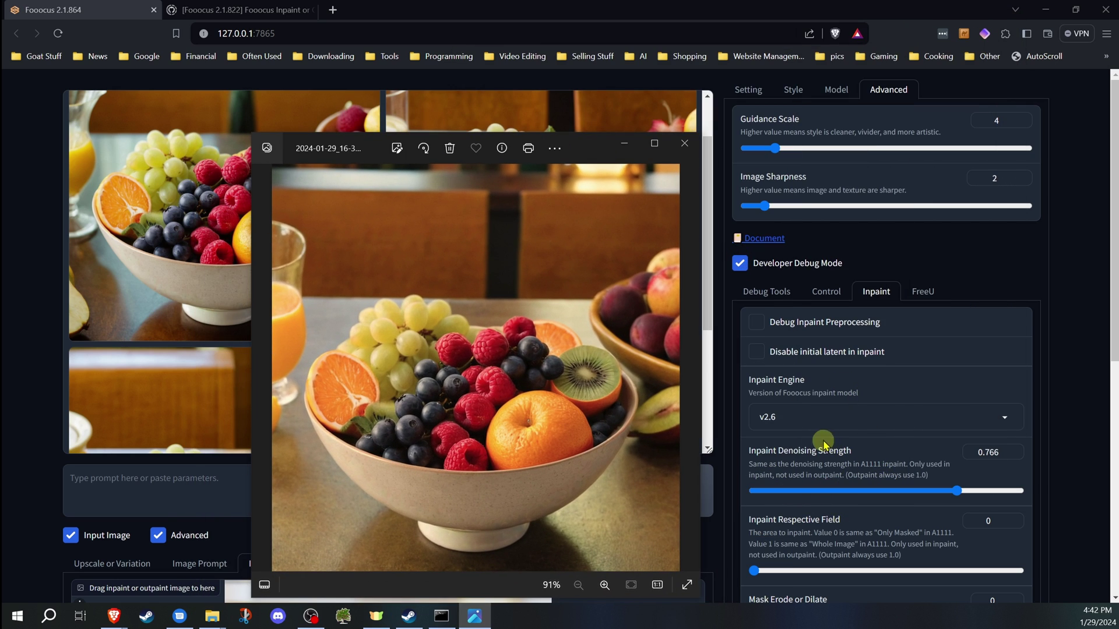
drag(591, 150, 882, 69)
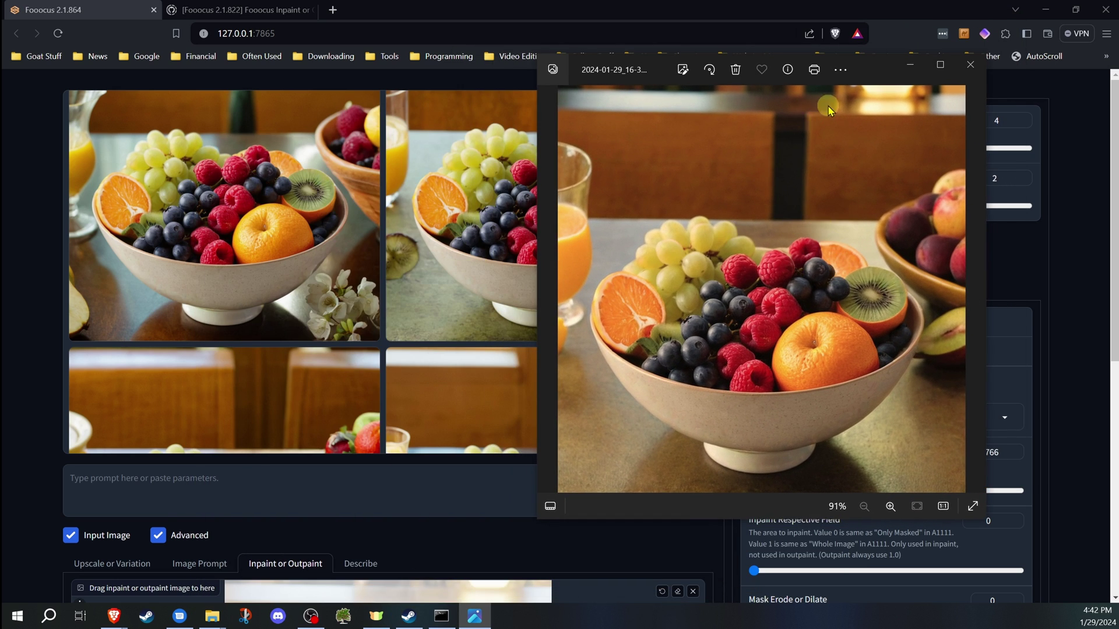
- Step forward through three generated fruit bowl images, maximize the viewer, then go back one image
click(976, 289)
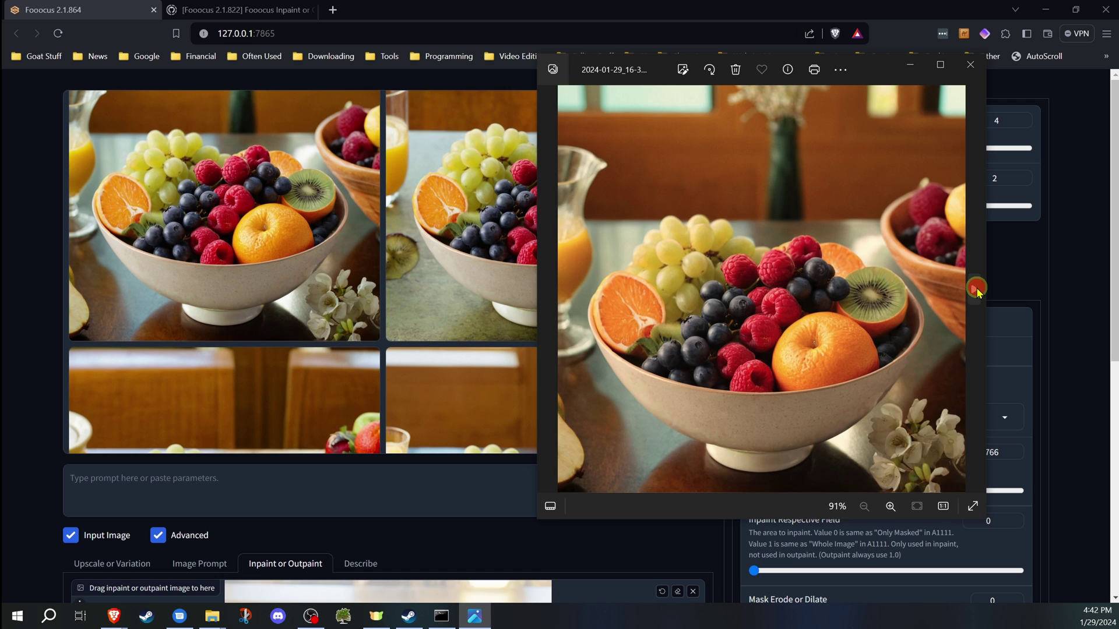
click(976, 289)
click(977, 289)
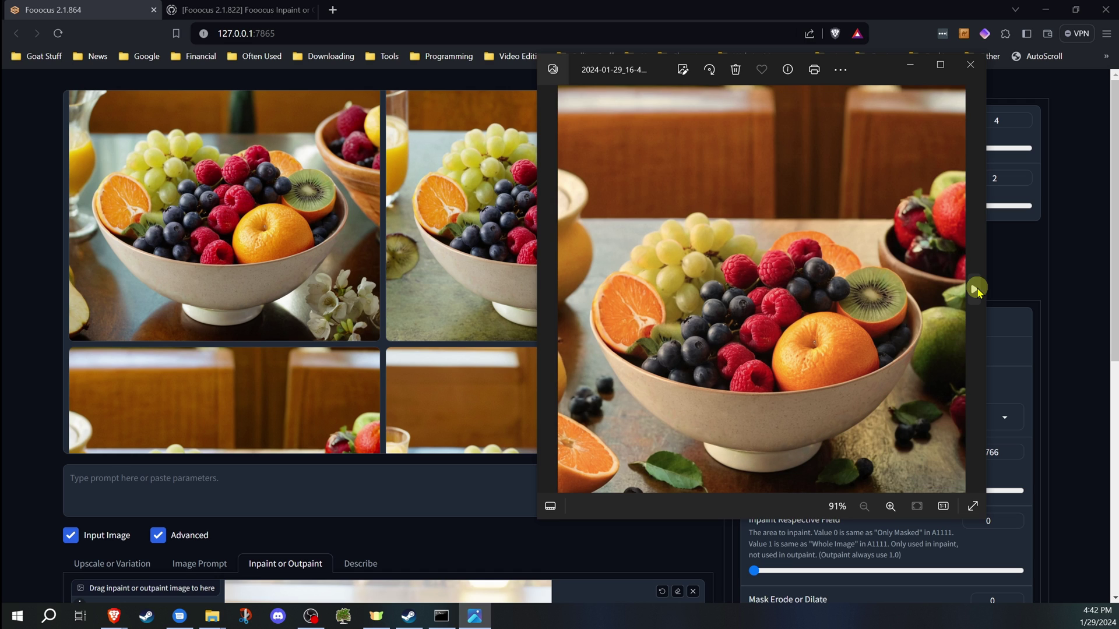
click(940, 64)
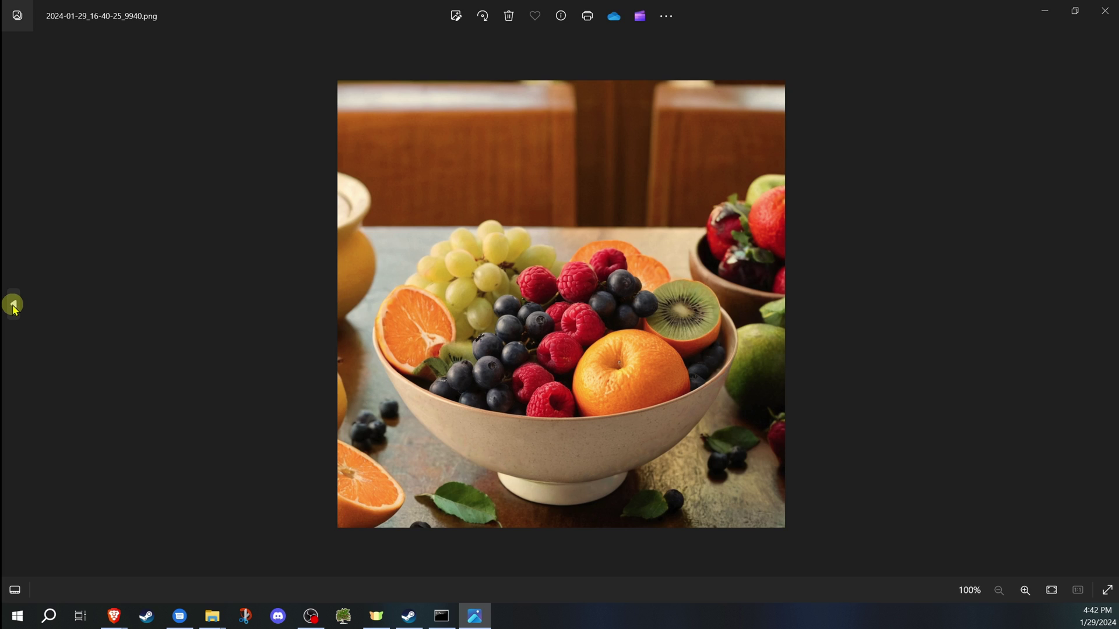
click(13, 304)
- Close Photos, lower inpaint denoising to 0.766, and enable Disable initial latent in inpaint
key(alt+F4)
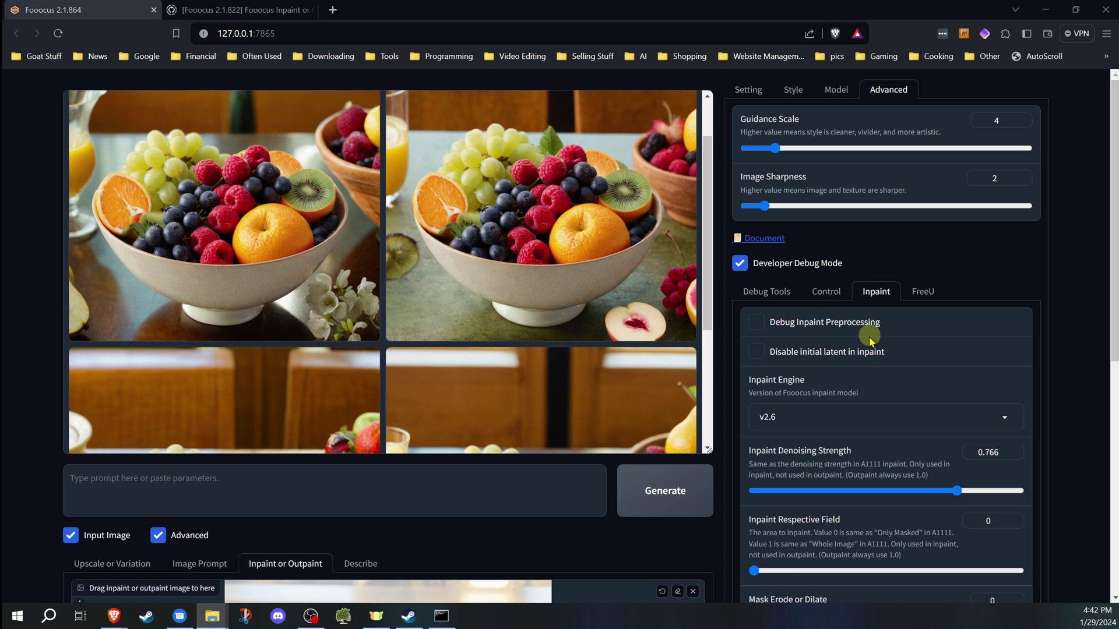
drag(984, 491, 958, 491)
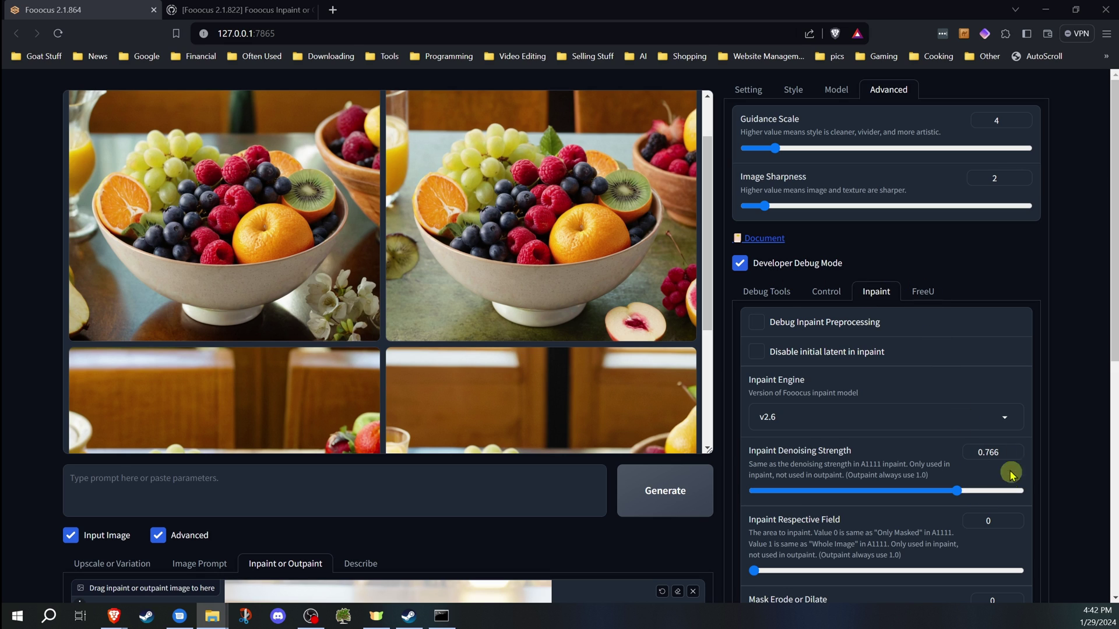
click(755, 351)
- Set Inpaint Denoising Strength to about 0.505 and generate the fruit bowl again
drag(950, 494, 1037, 489)
scroll(1023, 338, down, 1)
scroll(1027, 341, down, 1)
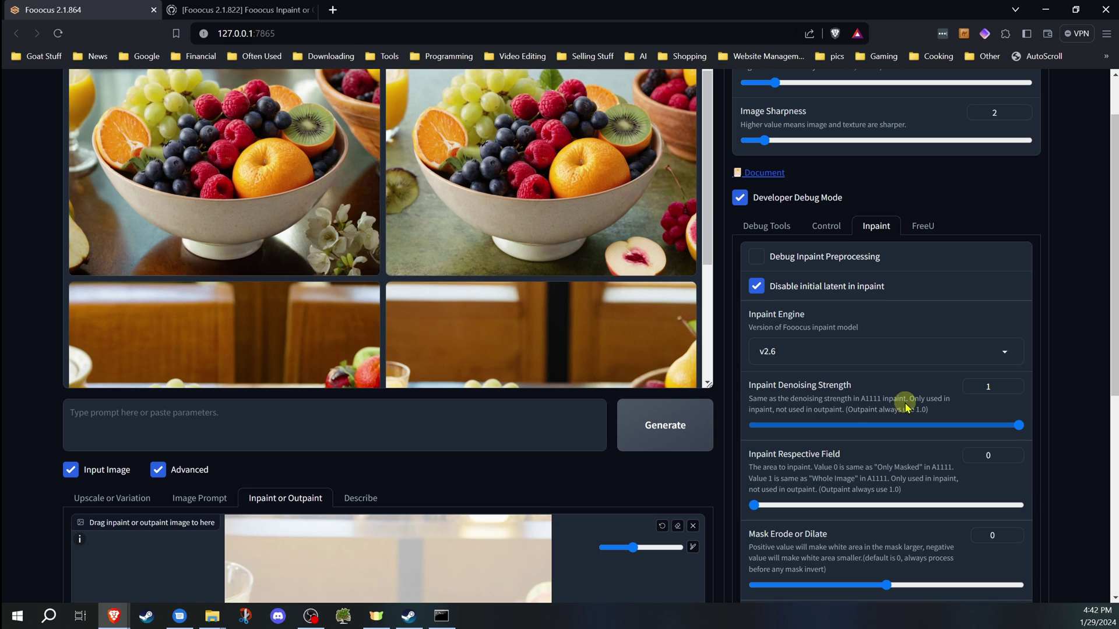
drag(1001, 422, 894, 425)
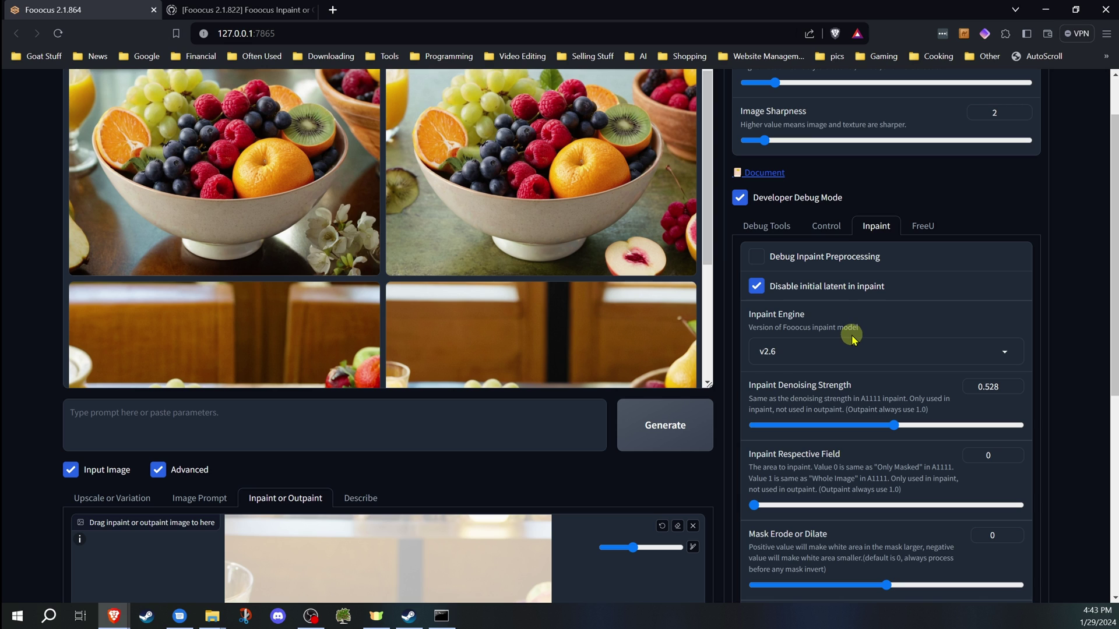
scroll(929, 348, up, 1)
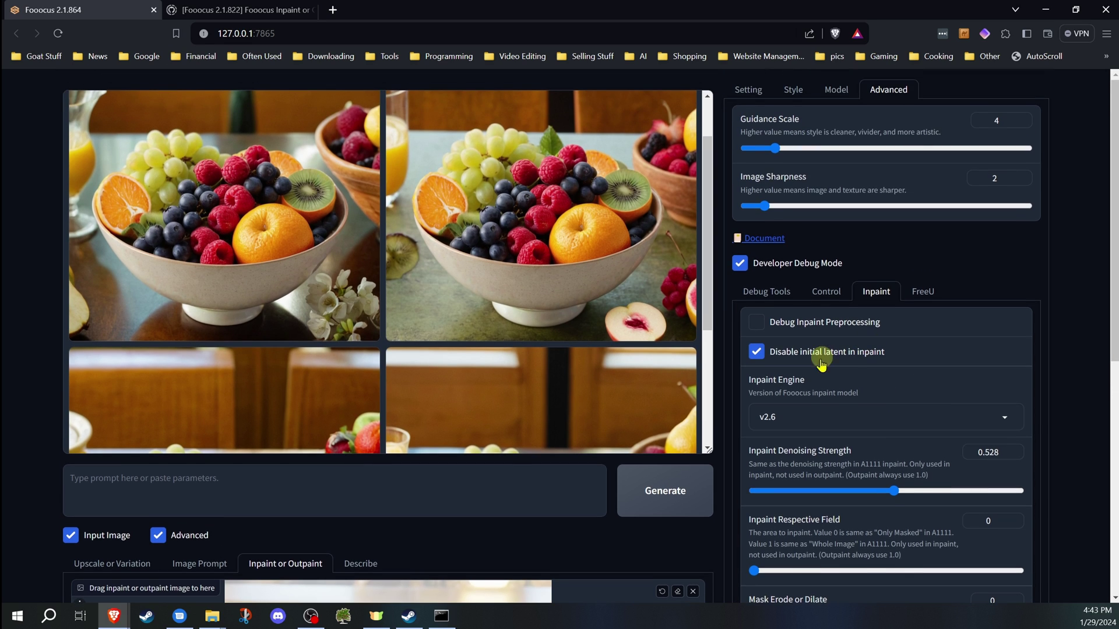
drag(894, 490, 898, 493)
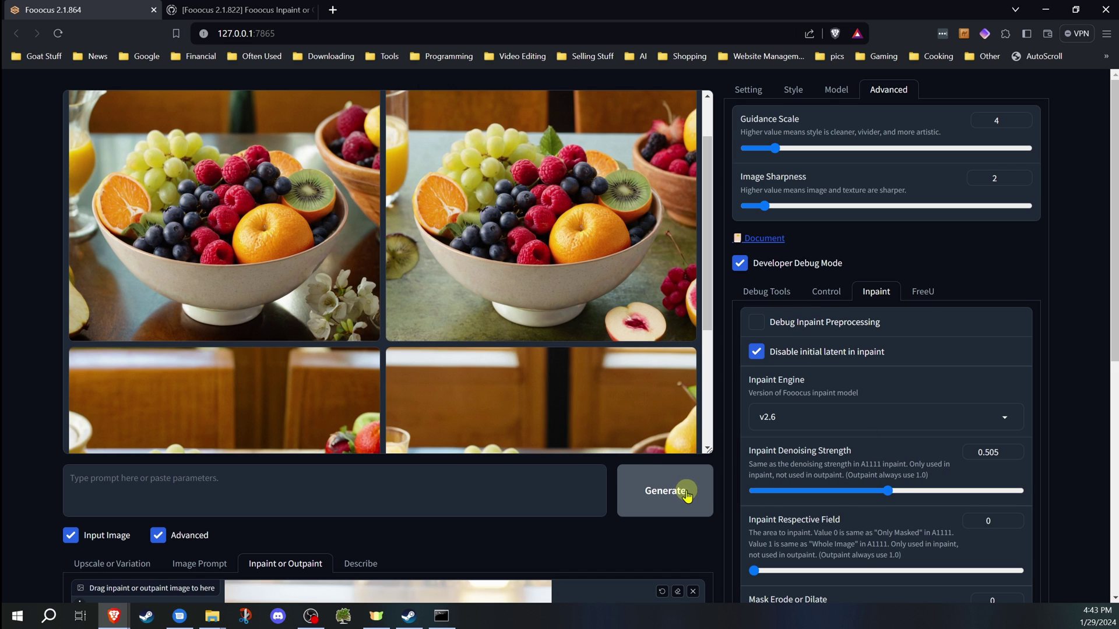
click(687, 496)
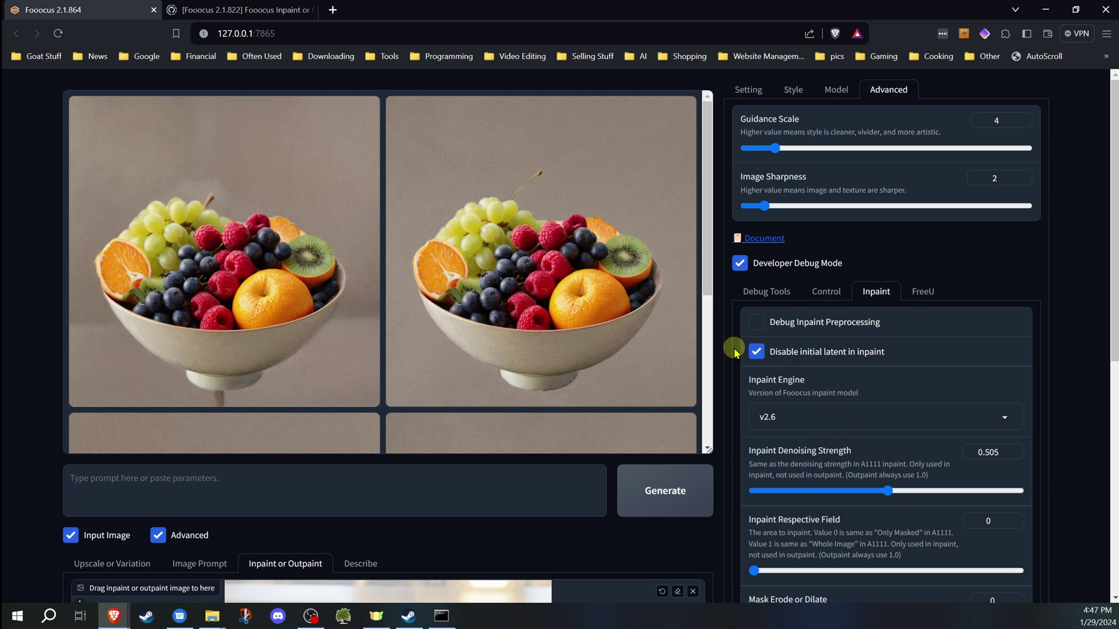
- Raise Inpaint Denoising Strength to 1, turn off Developer Debug Mode, and scroll to the inpaint canvas
drag(881, 491, 1103, 485)
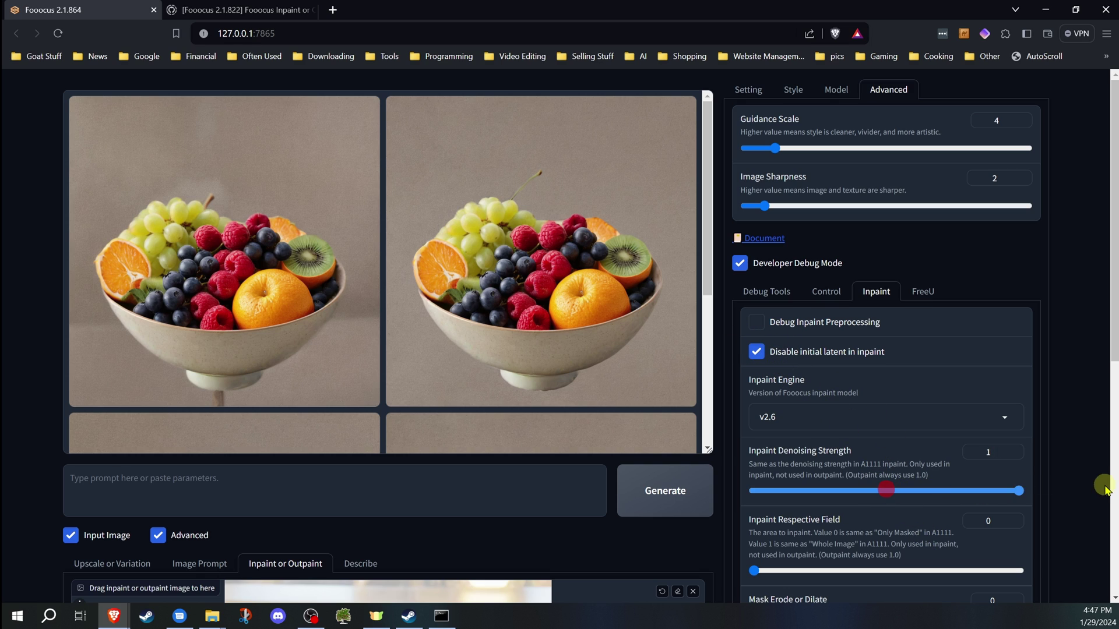
click(740, 263)
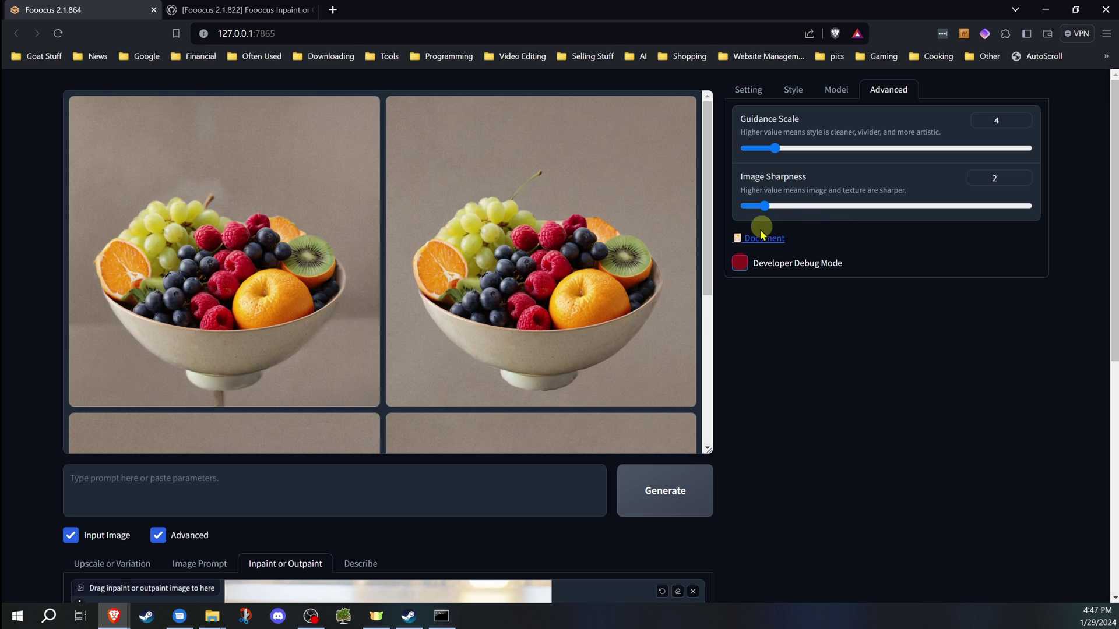
scroll(752, 454, down, 5)
scroll(746, 466, down, 2)
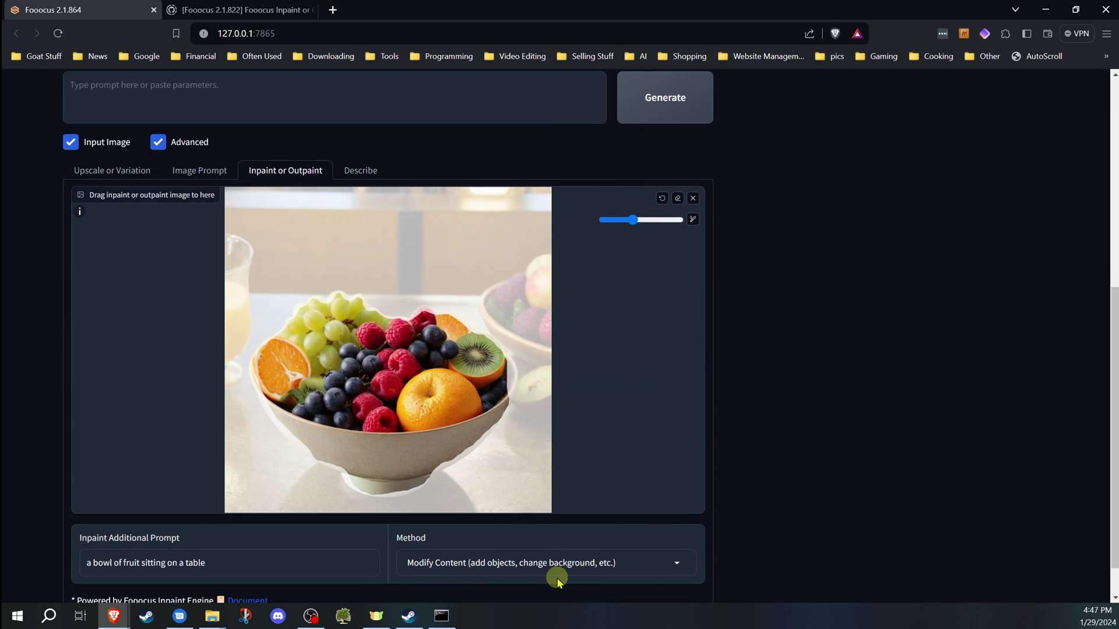
- Replace the fruit bowl with the old woman-and-dog photo and paint a mask over its background
click(692, 198)
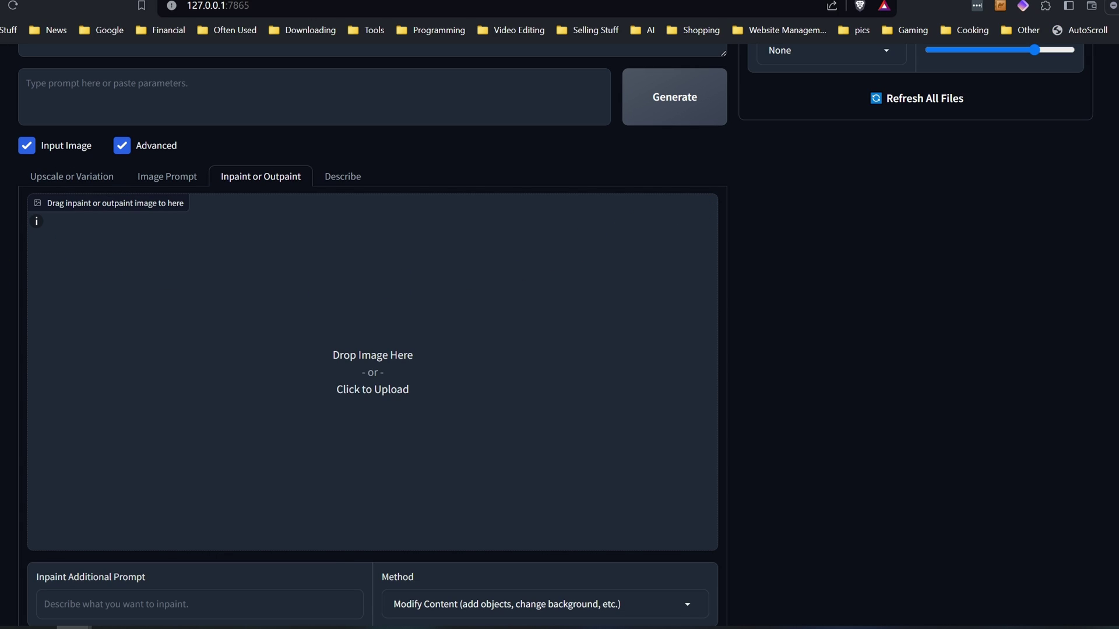
drag(312, 336, 375, 324)
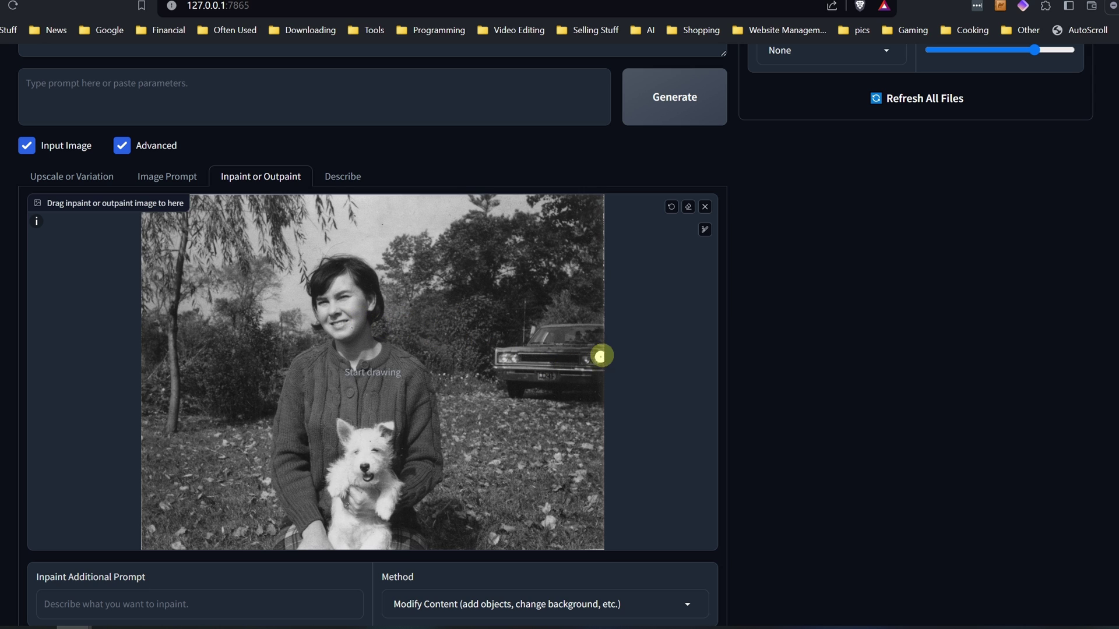
click(704, 230)
click(652, 230)
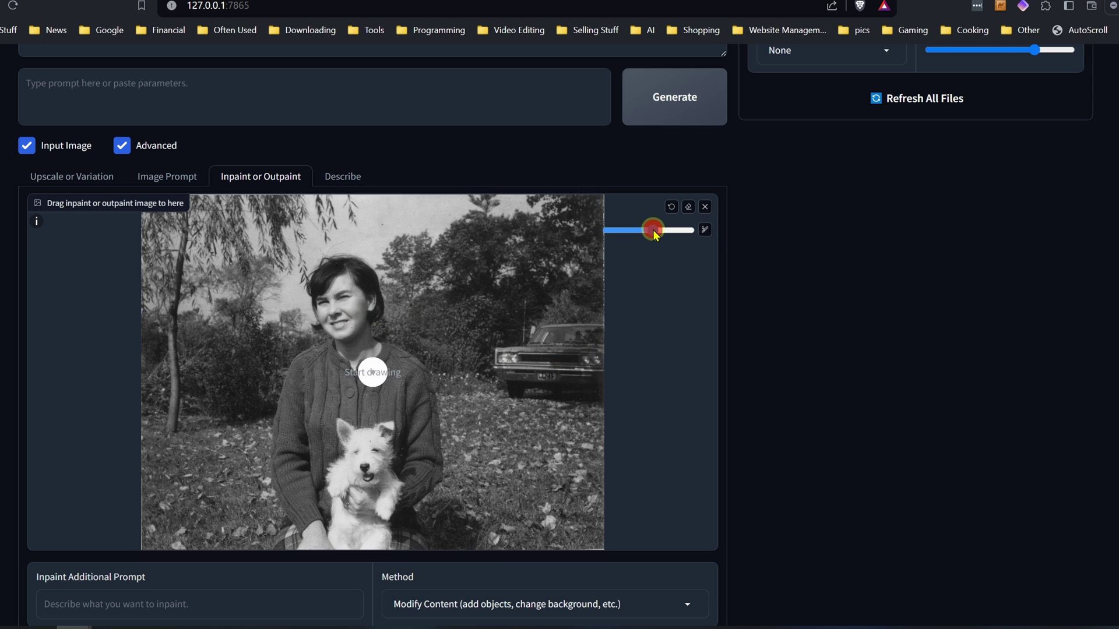
mouse_move(371, 251)
mouse_down()
mouse_move(388, 323)
mouse_move(413, 347)
mouse_move(450, 479)
mouse_move(308, 267)
mouse_move(272, 514)
mouse_up()
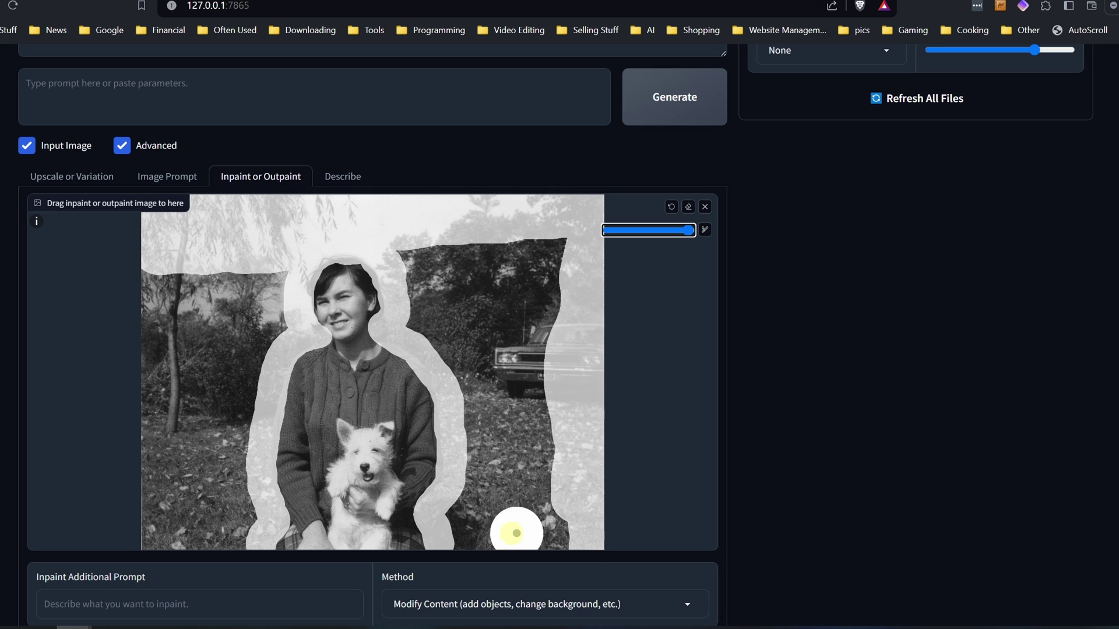
mouse_move(516, 532)
mouse_down()
mouse_move(522, 314)
mouse_move(158, 268)
mouse_move(233, 483)
mouse_move(160, 457)
mouse_up()
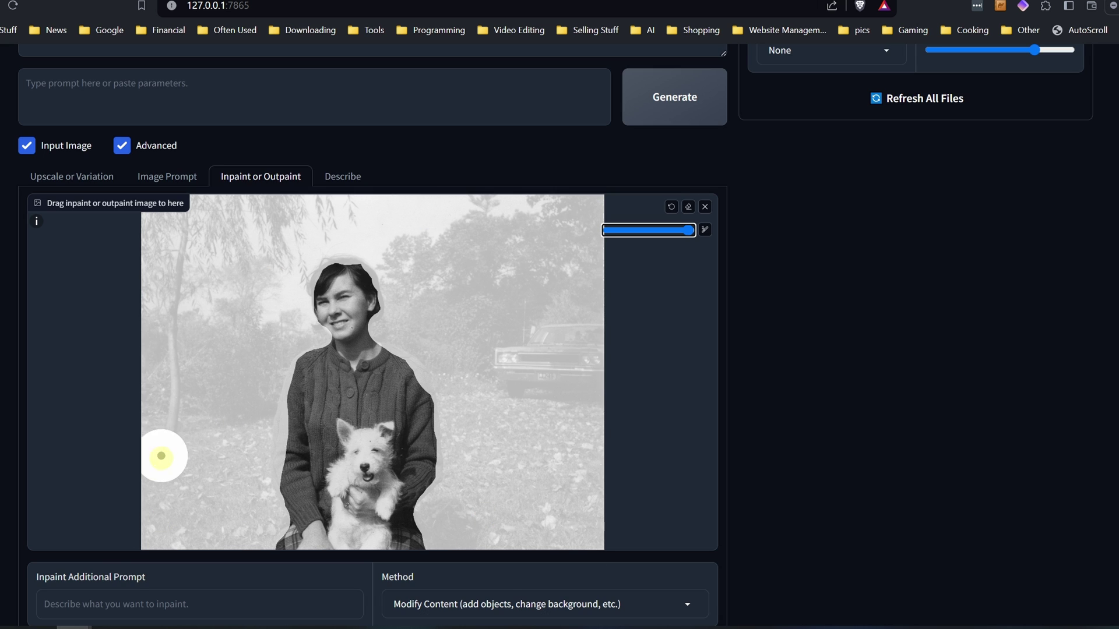
- Enter the garden inpaint prompt, beginning with 'a w'
scroll(160, 456, down, 1)
click(135, 537)
text(a w)
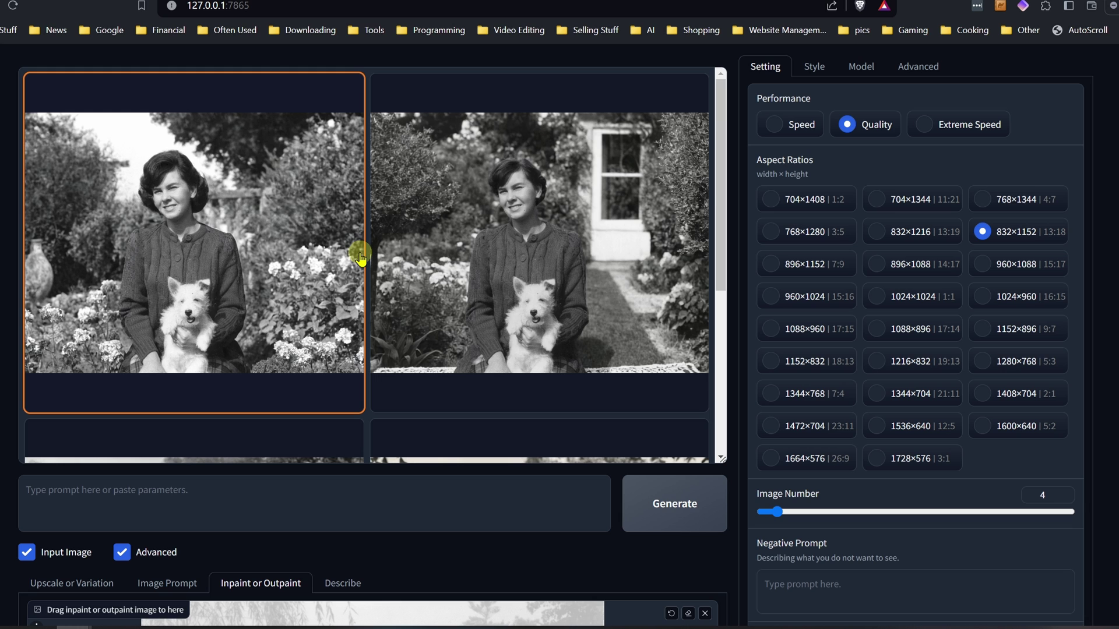
- Scroll to the second gallery row and center the Photos window showing a sepia garden result
scroll(361, 256, down, 5)
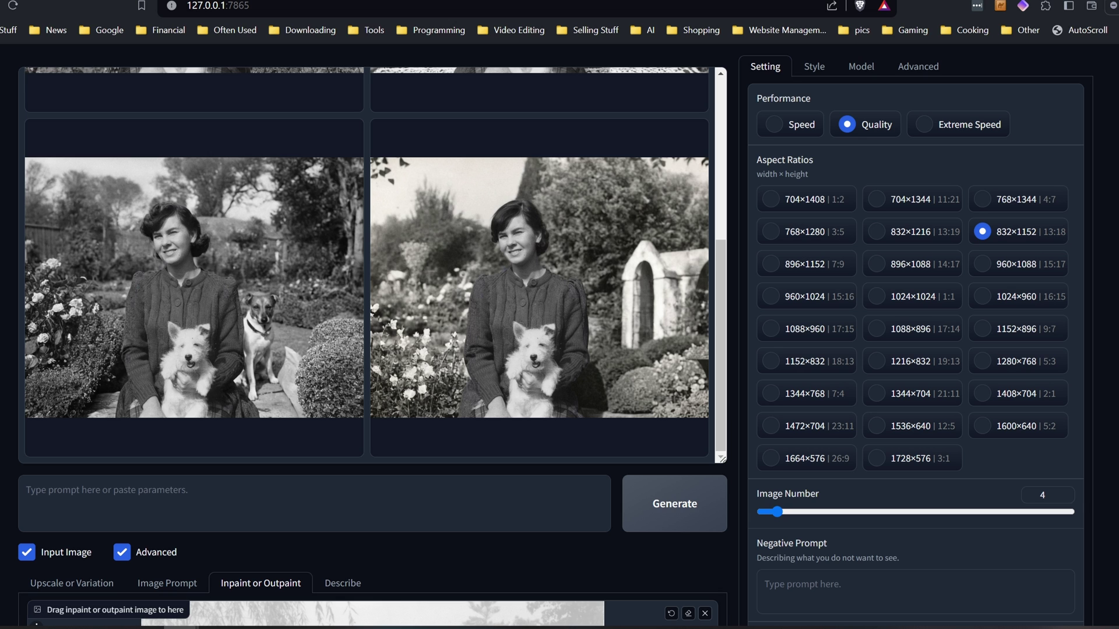
drag(10, 90, 620, 25)
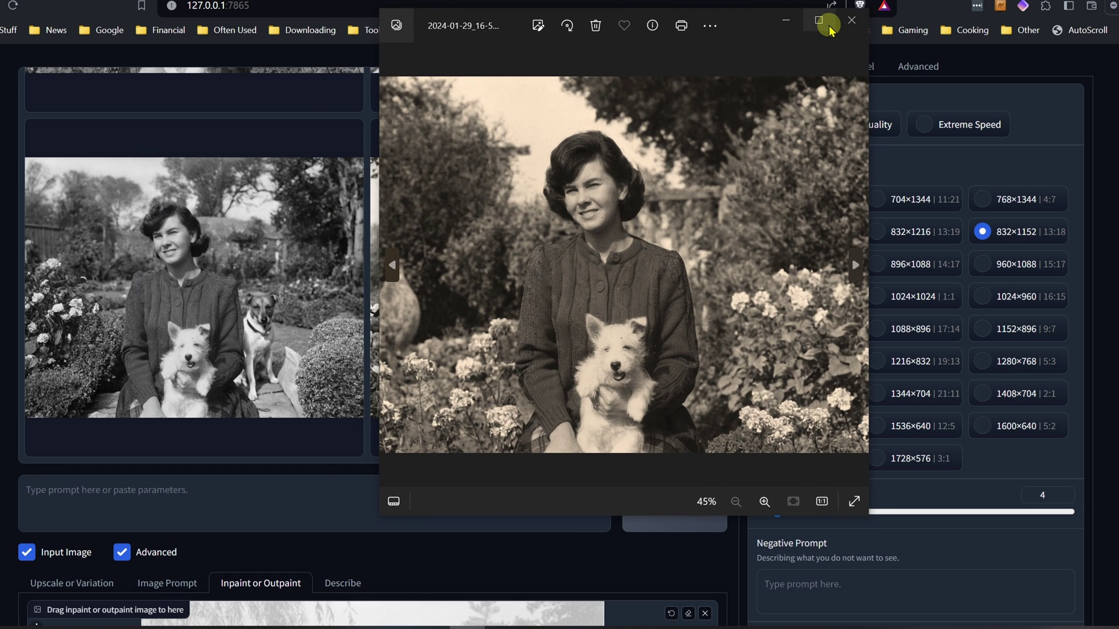
- Maximize the Photos viewer, then restore it and snap it to the right half
click(826, 23)
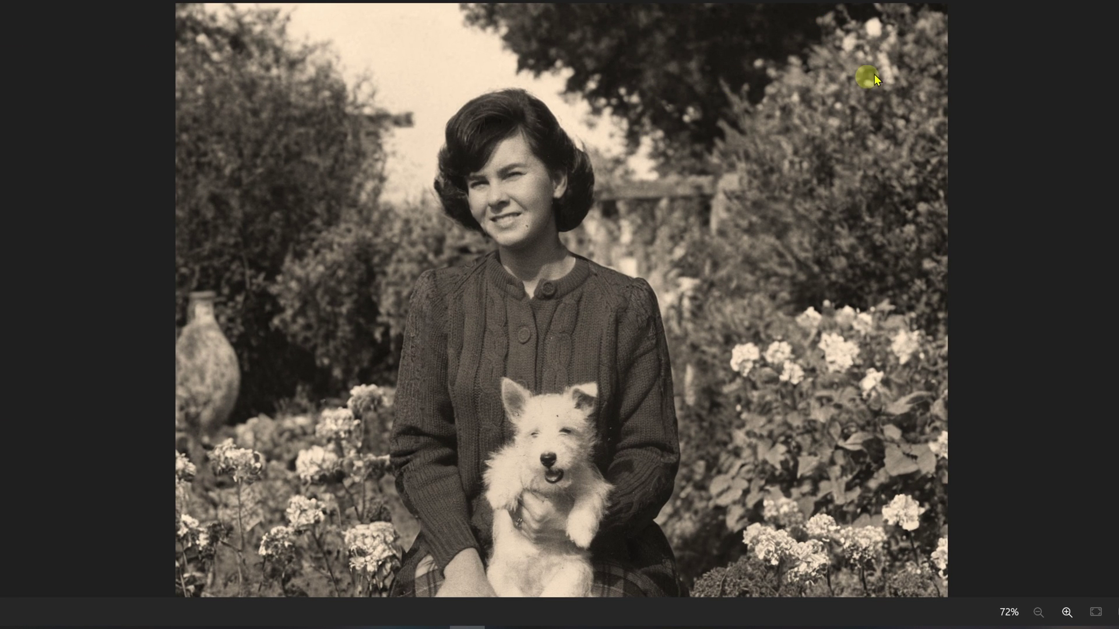
key(Escape)
drag(848, 87, 916, 54)
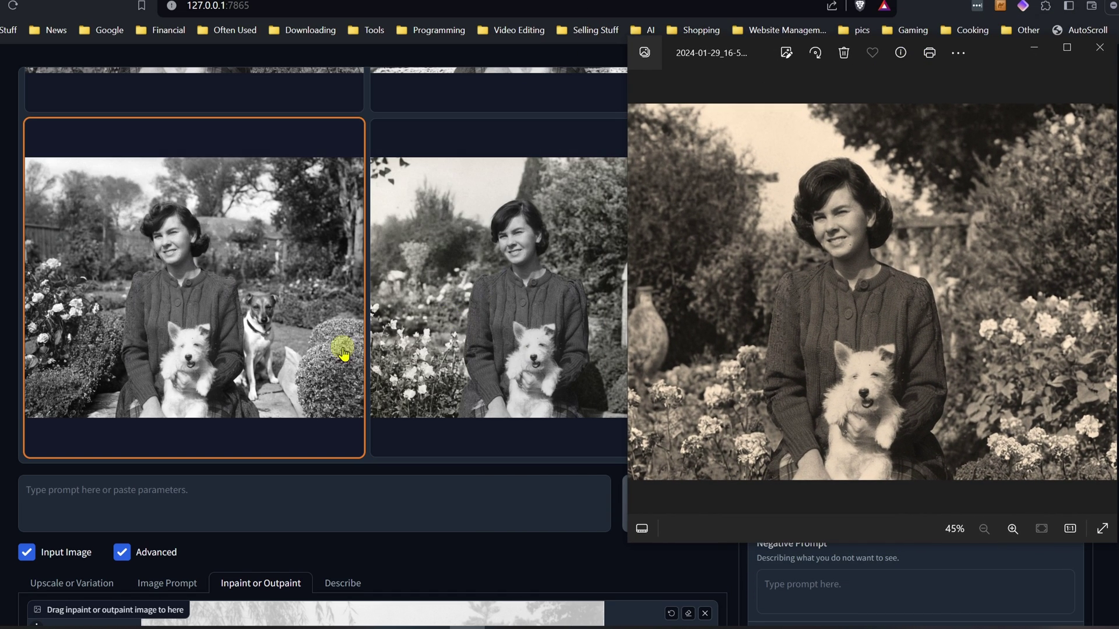
scroll(342, 351, down, 7)
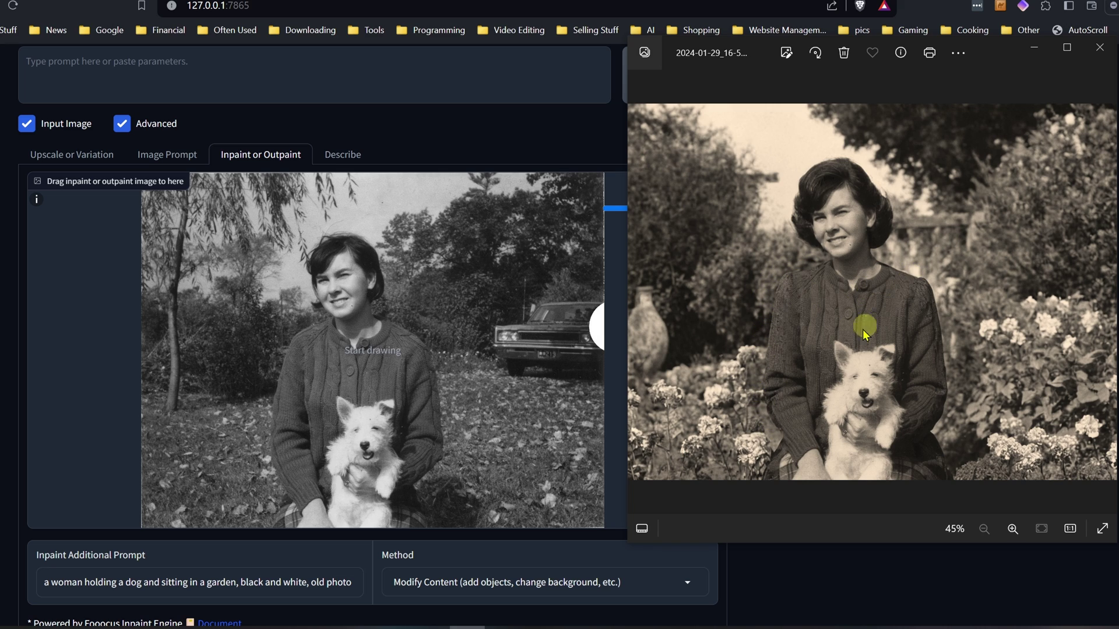
- Browse the saved garden results up to the stone-arch version, zooming in and out
click(1101, 288)
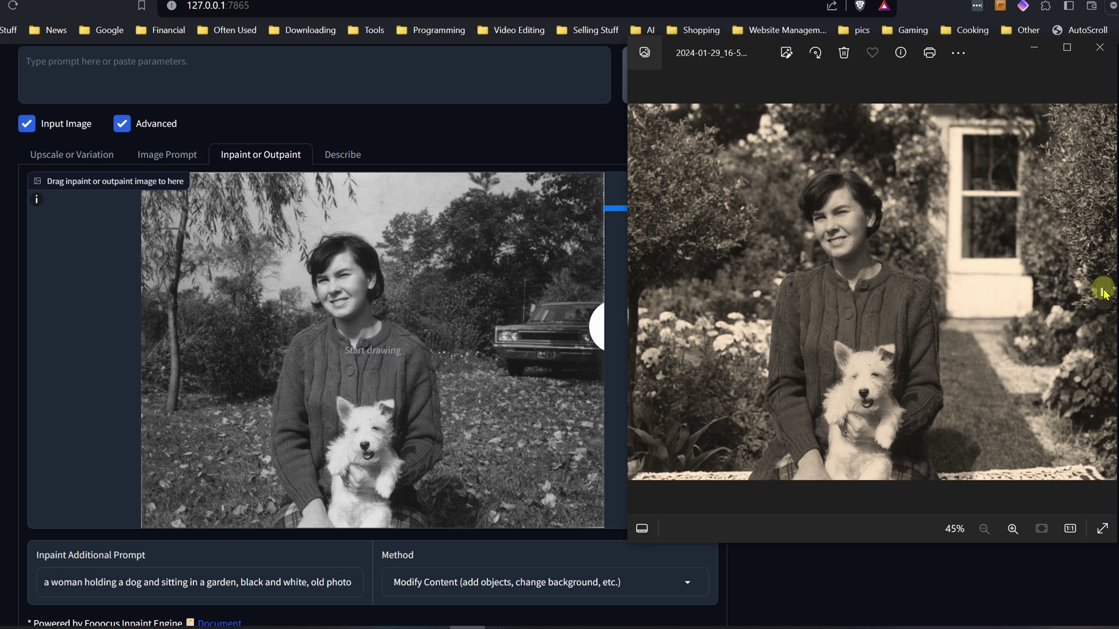
click(1103, 293)
click(1103, 293)
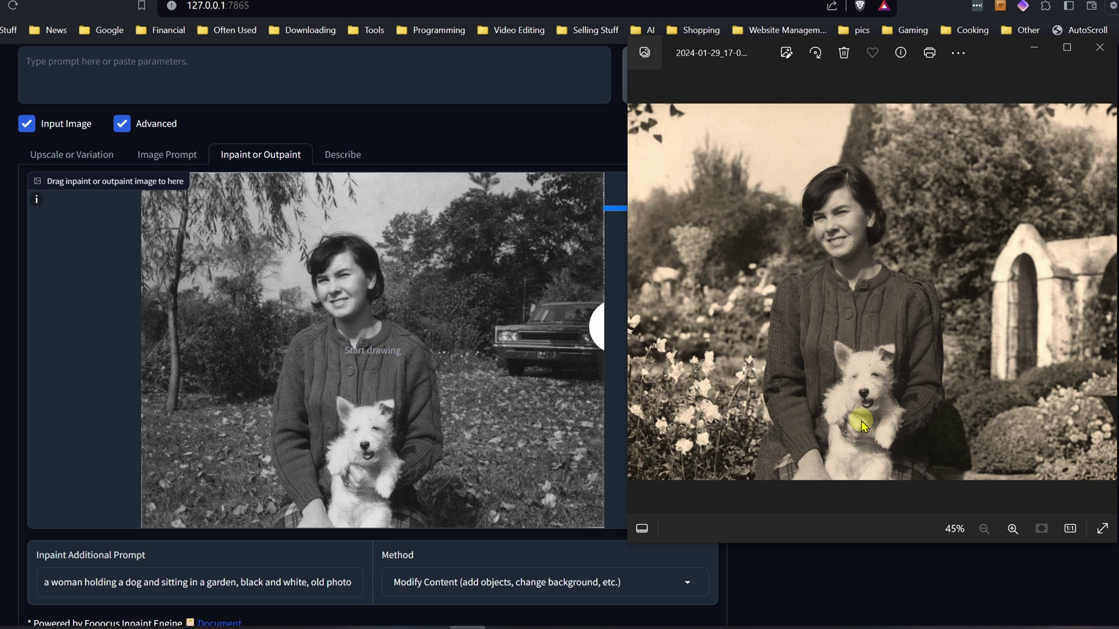
scroll(856, 425, up, 5)
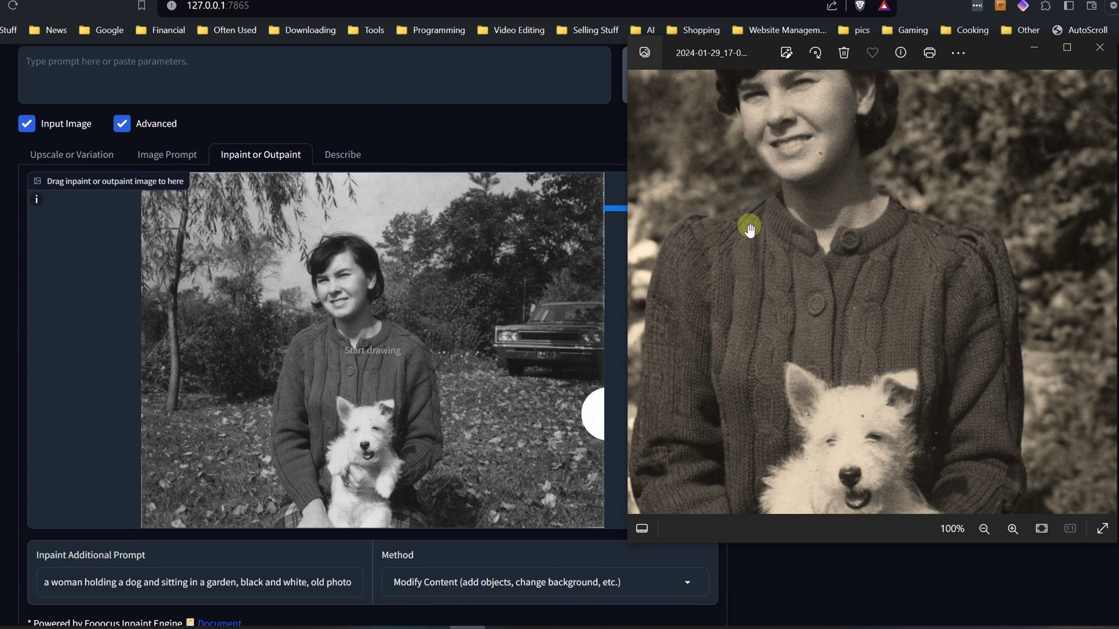
scroll(823, 337, down, 5)
scroll(821, 332, down, 2)
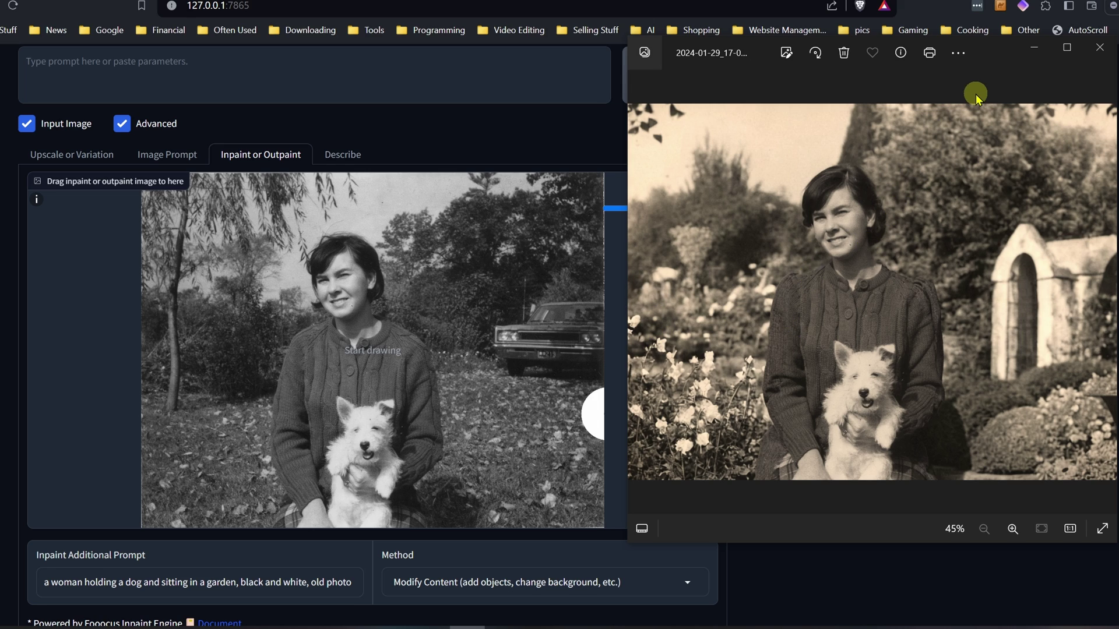
scroll(781, 404, up, 4)
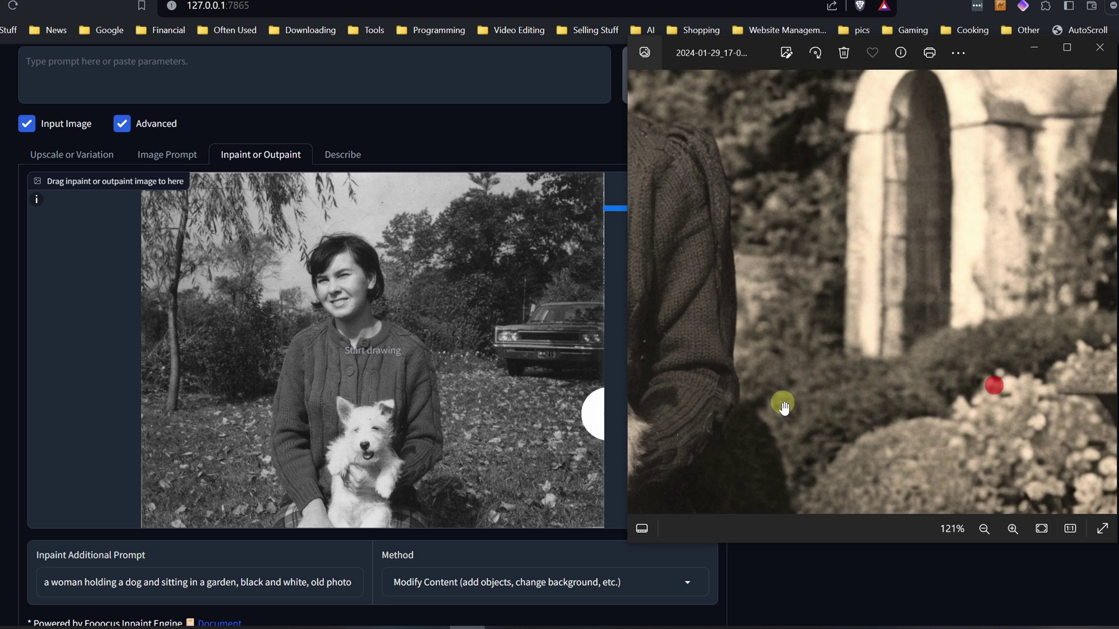
scroll(782, 405, down, 4)
scroll(785, 402, down, 1)
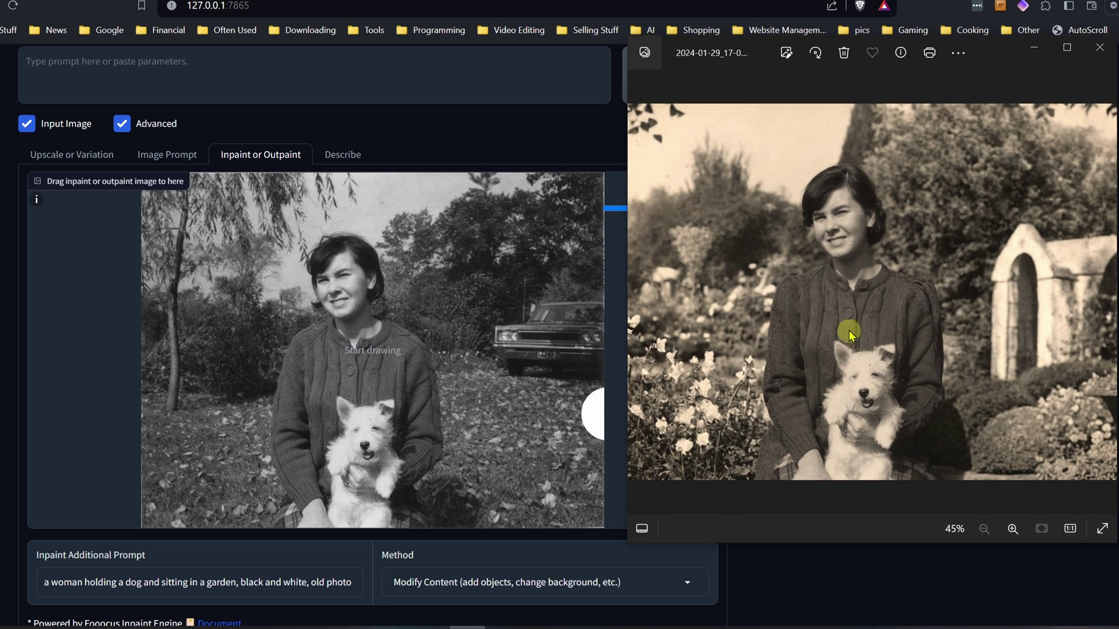
- Move the viewer aside and close Photos to return to Fooocus
drag(1003, 49, 985, 120)
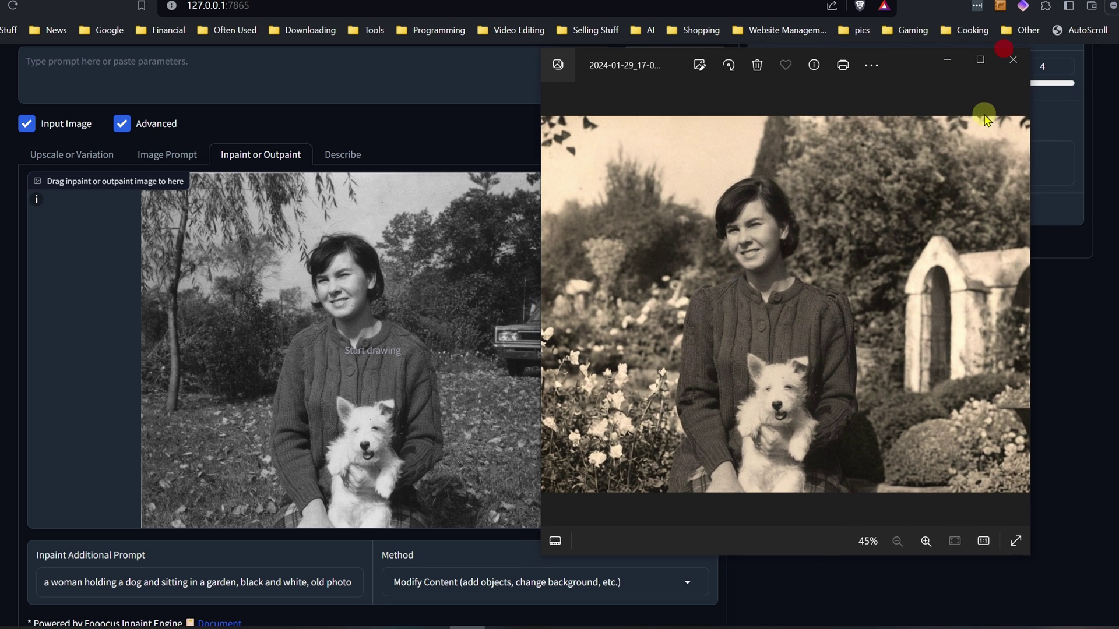
click(1008, 65)
scroll(1009, 65, up, 7)
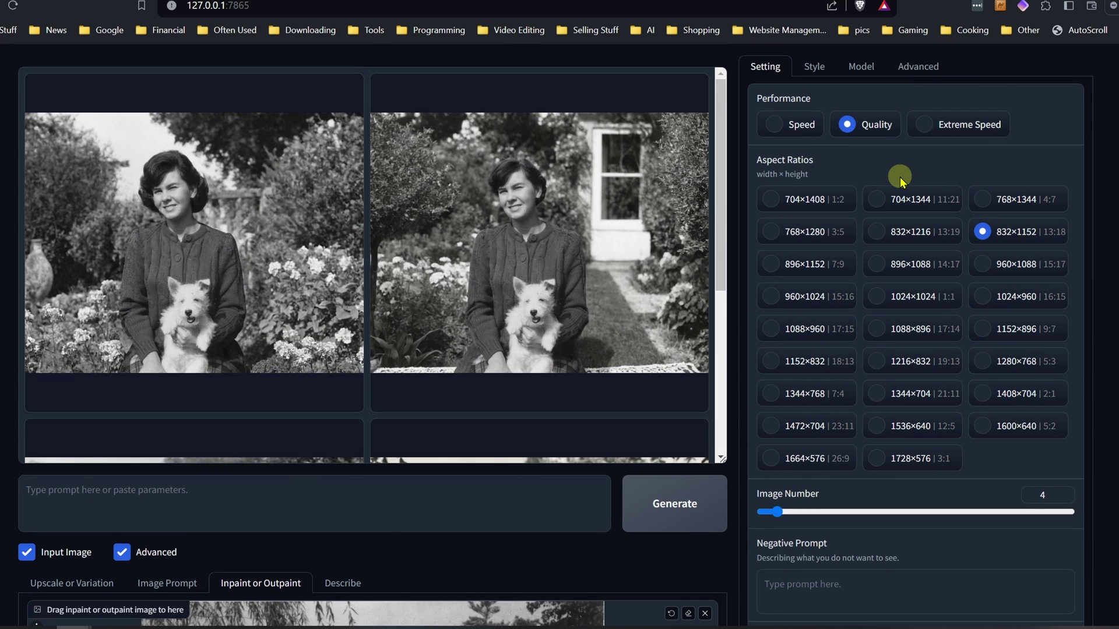